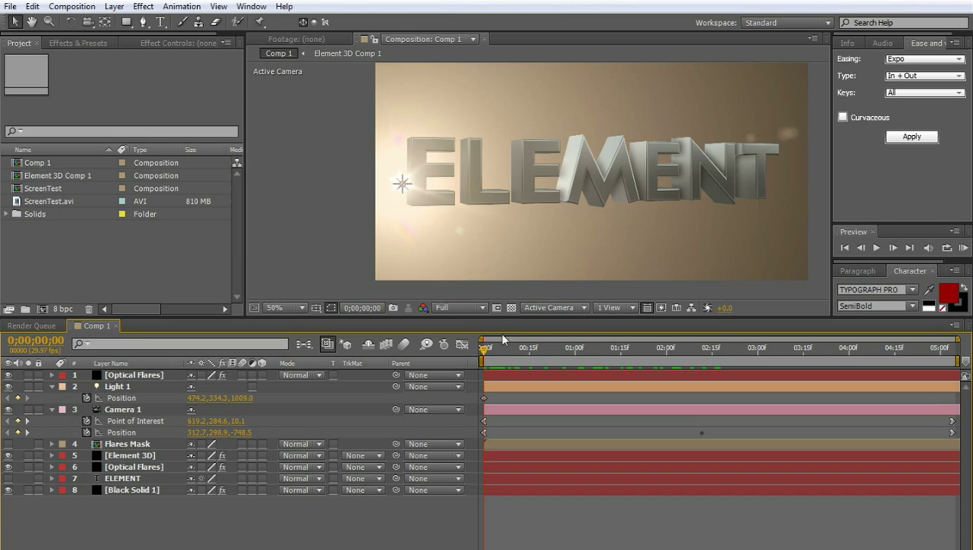
# Scrub the timeline to preview the existing camera move
pyautogui.moveTo(484, 351); pyautogui.dragTo(613, 358)
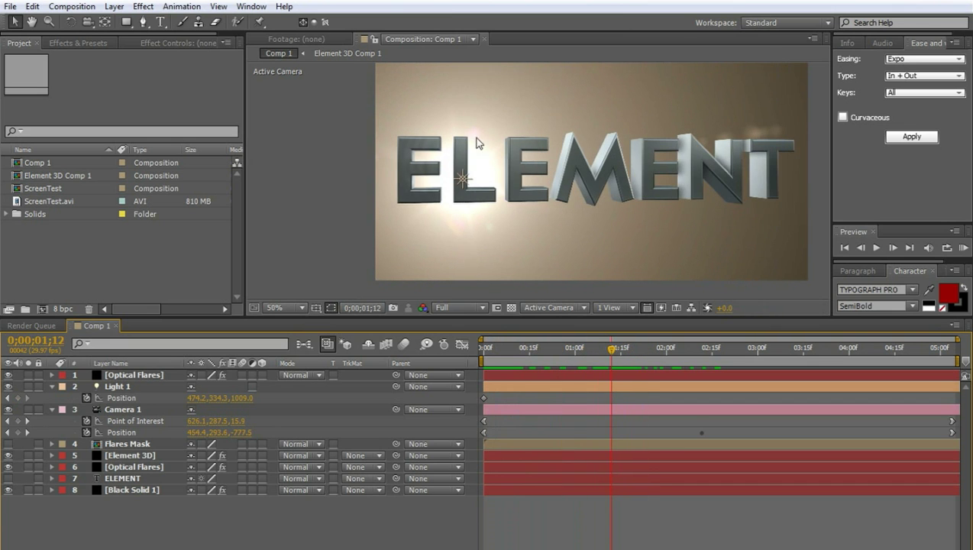
pyautogui.click(616, 350)
pyautogui.moveTo(619, 352); pyautogui.dragTo(598, 353)
# Create Comp 2, a 1280×720, 29.97 fps composition using the HDV/HDTV 720 preset
pyautogui.click(71, 6)
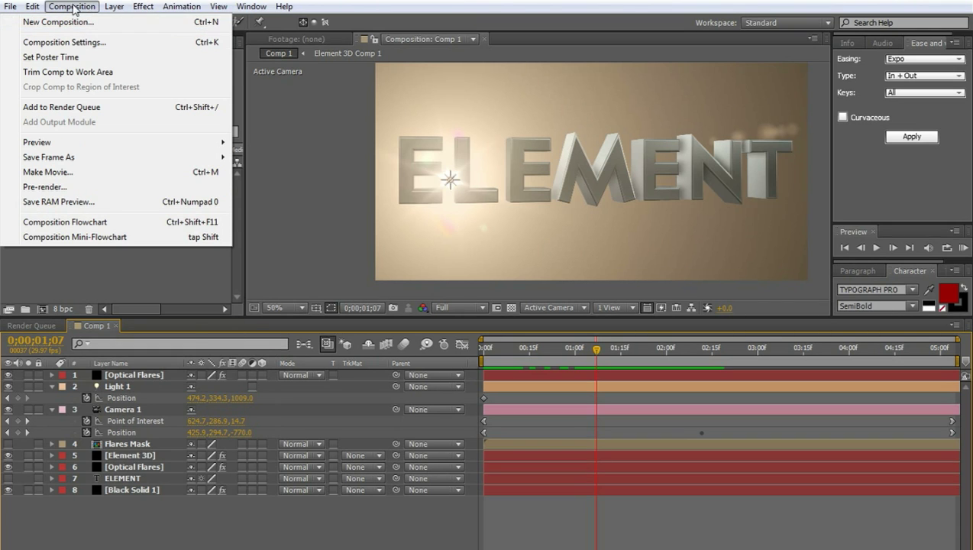
pyautogui.click(74, 10)
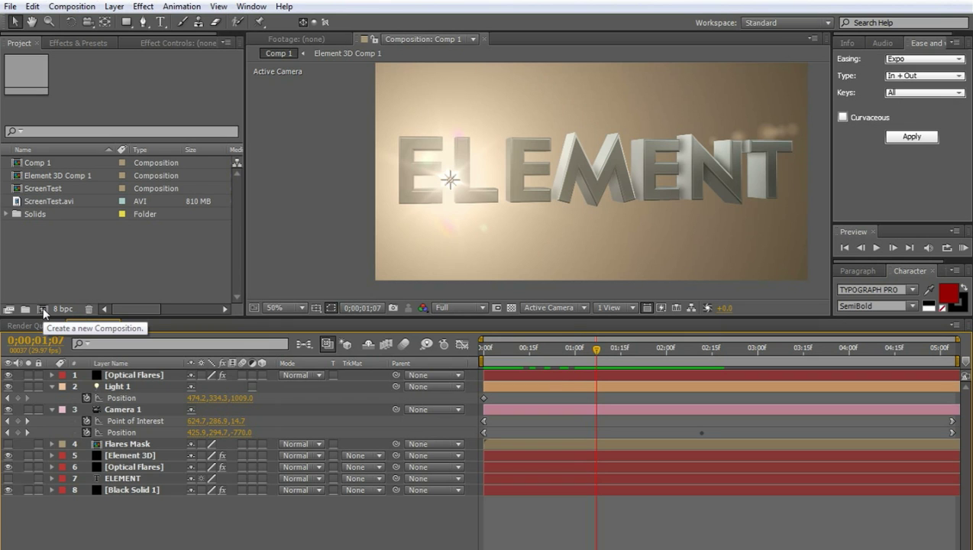
pyautogui.click(43, 309)
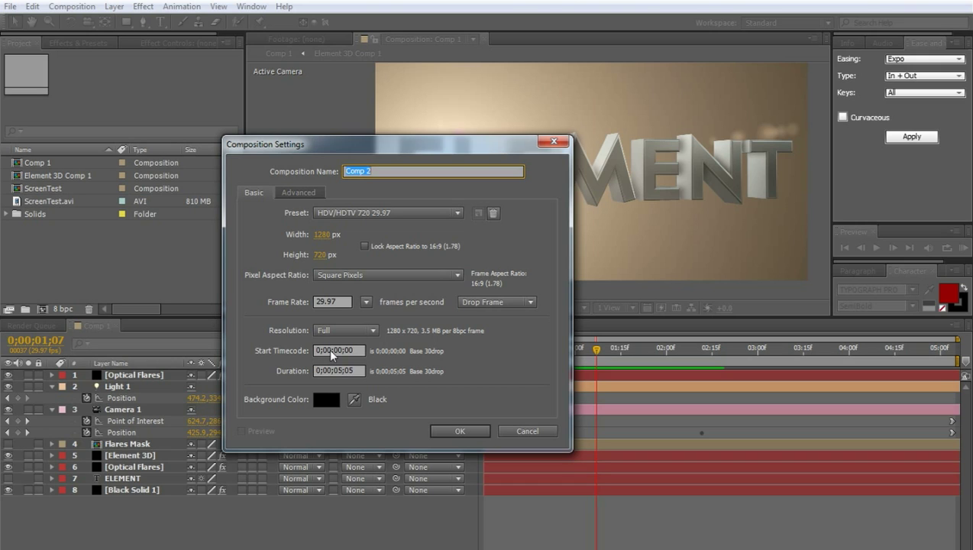
pyautogui.press('Return')
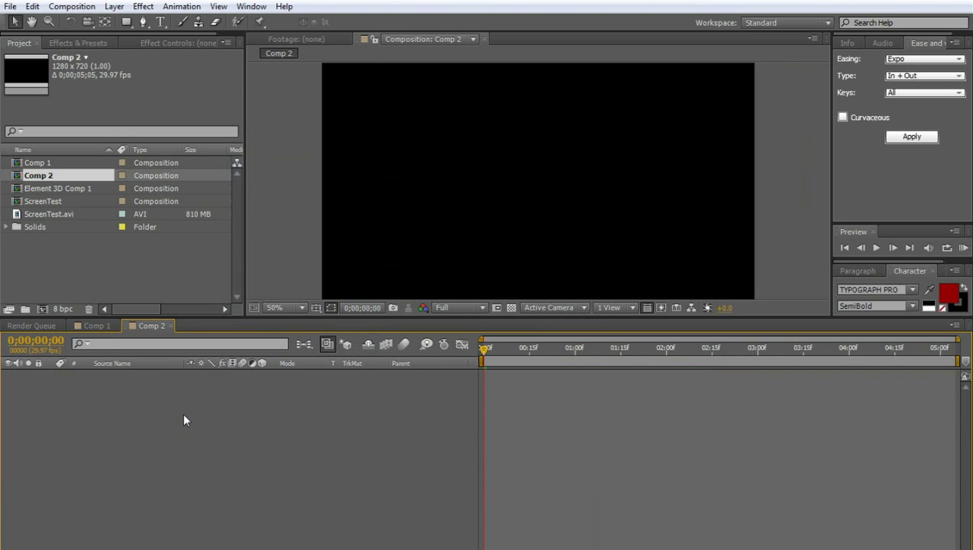
# Add two black solids named Element 3D and Optical Flares
pyautogui.rightClick(183, 419)
pyautogui.moveTo(217, 422)
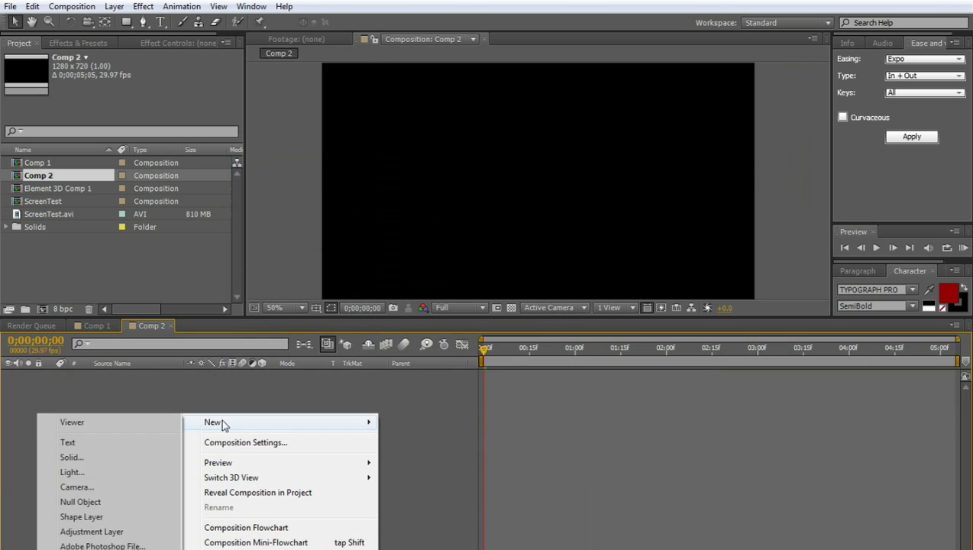
pyautogui.click(84, 457)
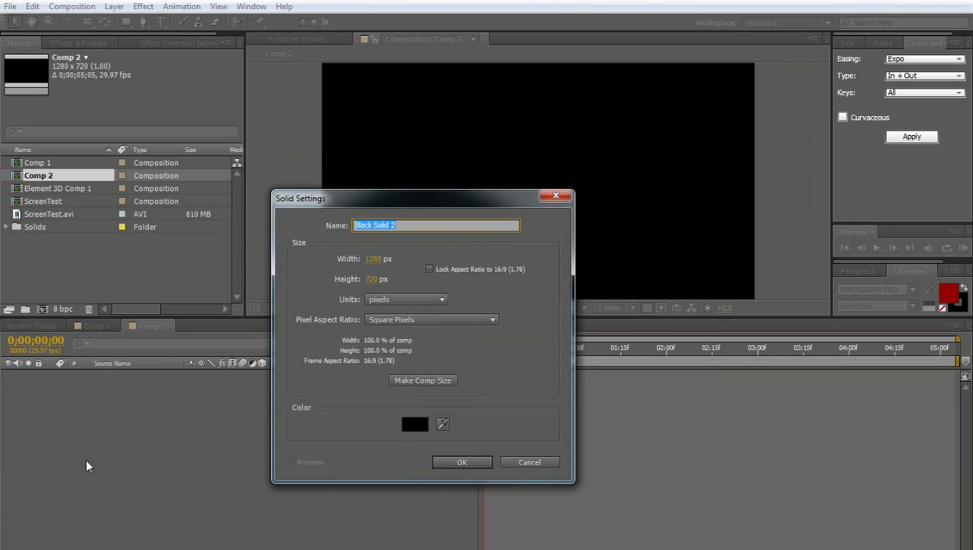
pyautogui.write('Element 3D')
pyautogui.click(445, 459)
pyautogui.rightClick(169, 448)
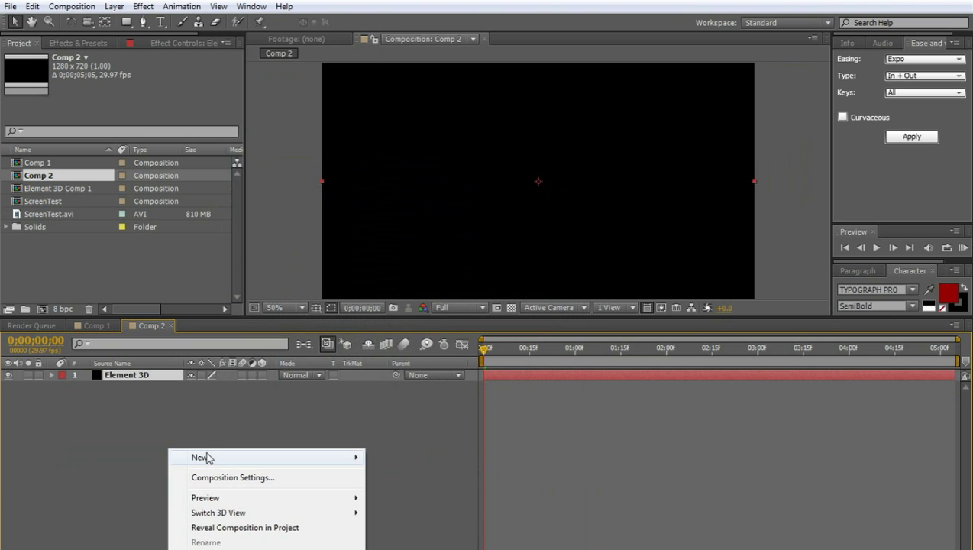
pyautogui.moveTo(206, 458)
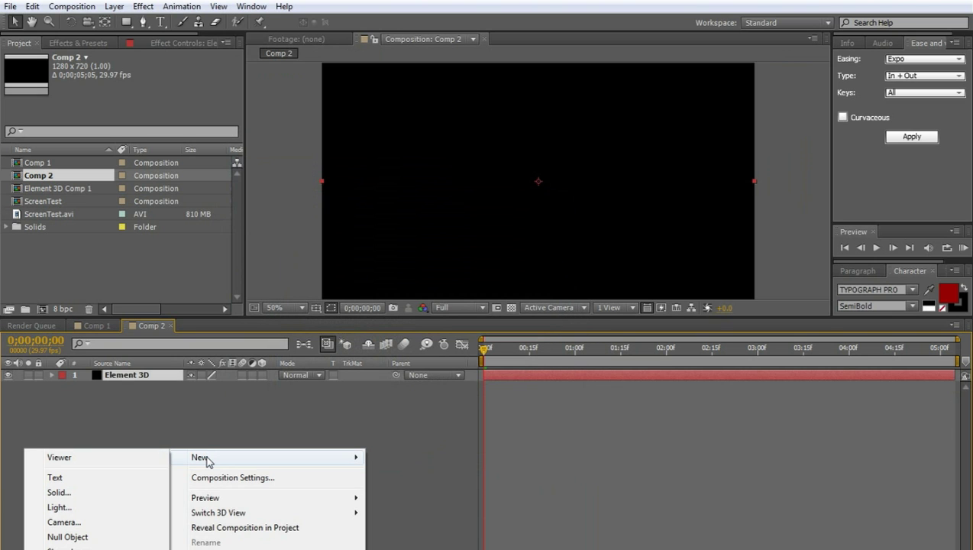
pyautogui.click(68, 495)
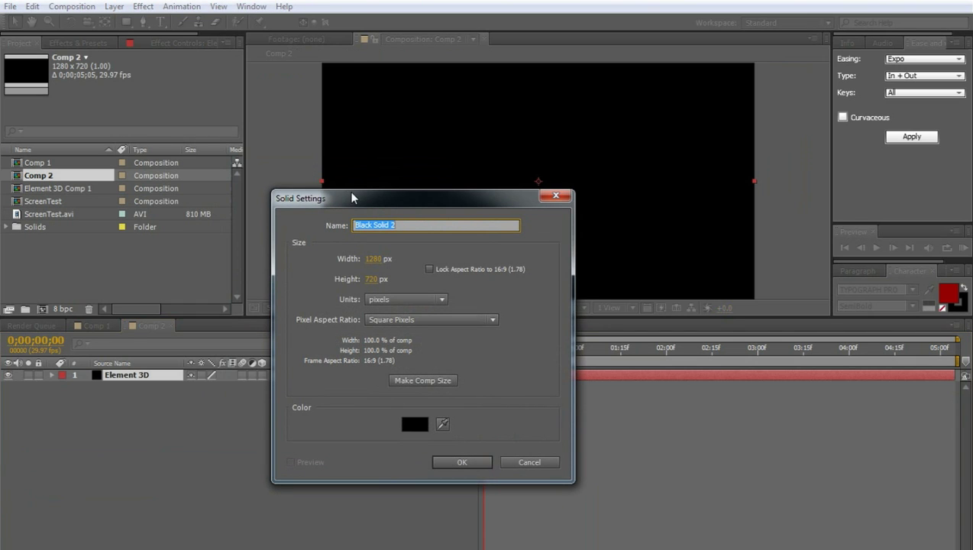
pyautogui.write('Optical Flares')
pyautogui.click(459, 462)
# Add a third black solid named Background, then deselect it
pyautogui.rightClick(186, 456)
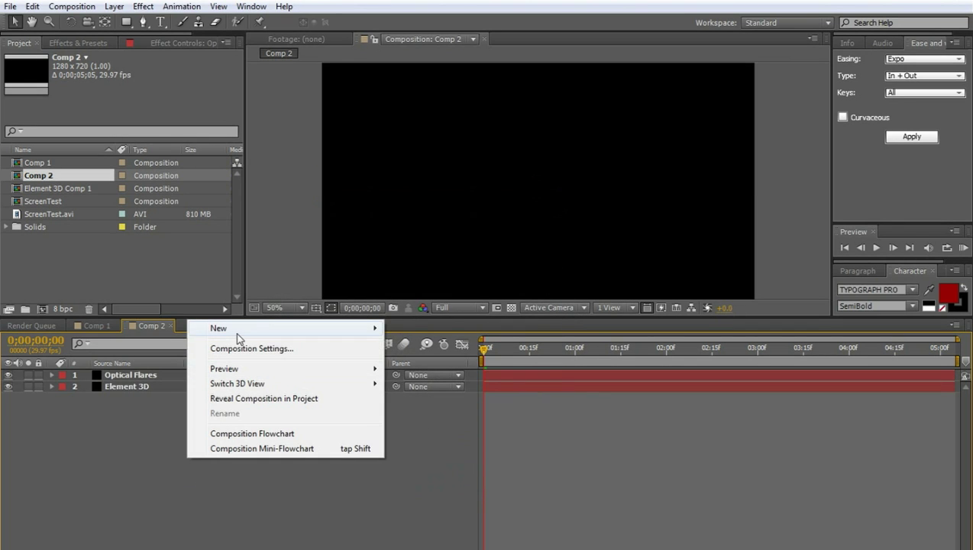
pyautogui.moveTo(238, 337)
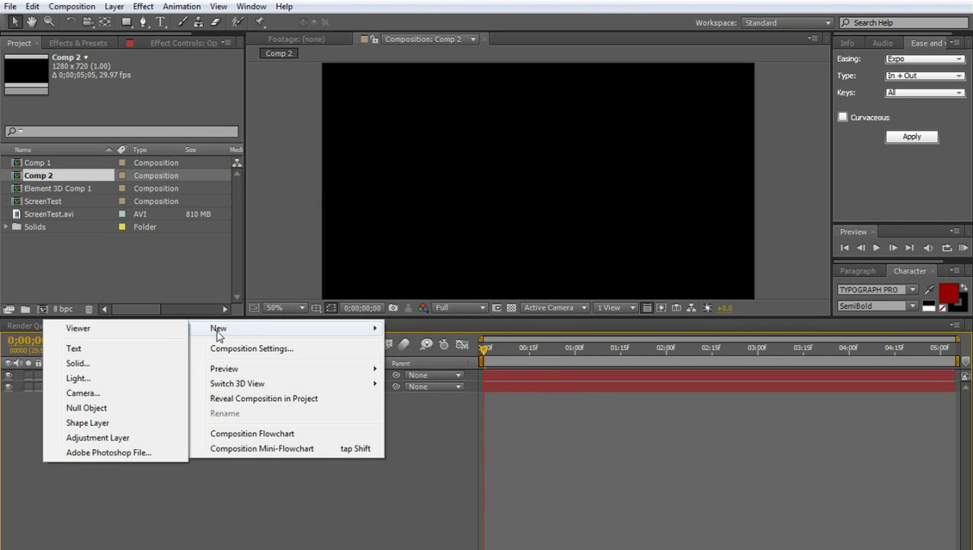
pyautogui.click(76, 364)
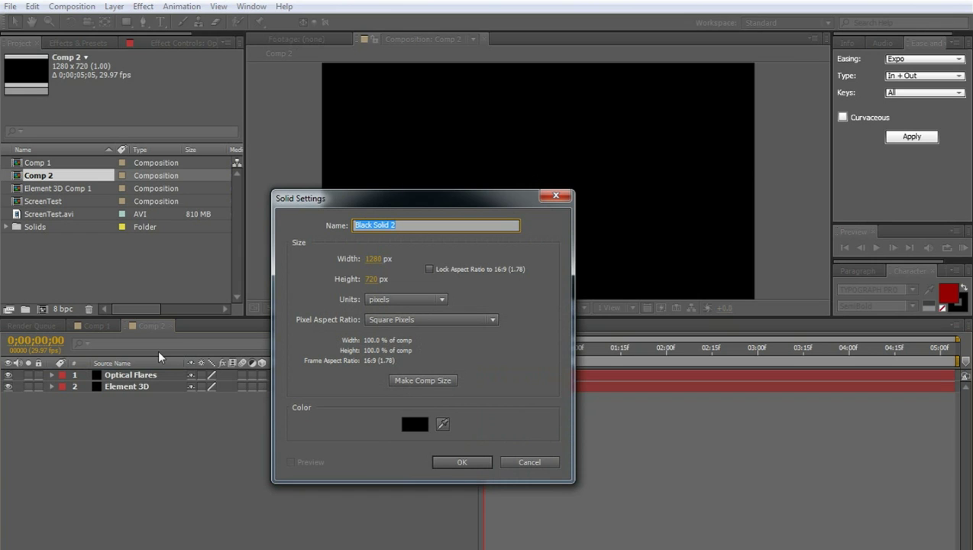
pyautogui.write('Background')
pyautogui.click(477, 462)
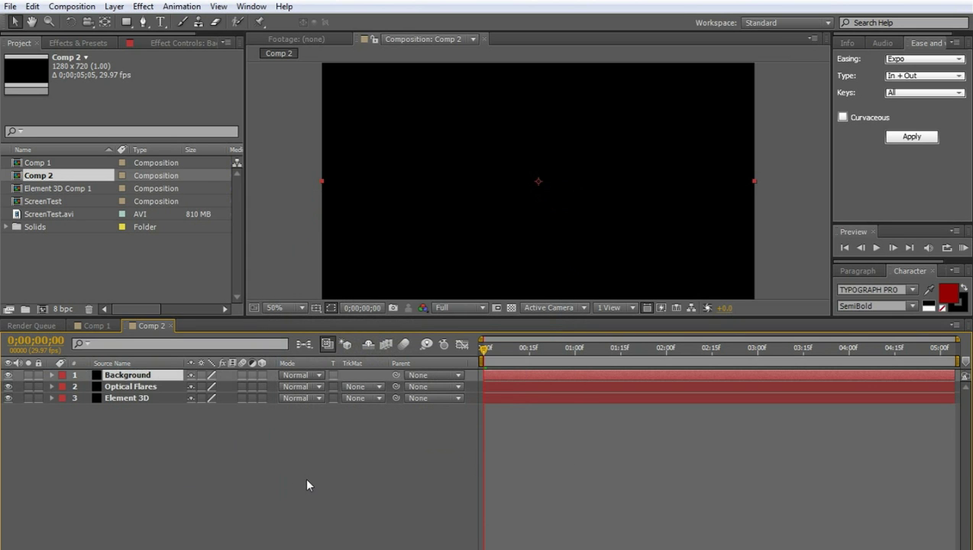
pyautogui.click(269, 483)
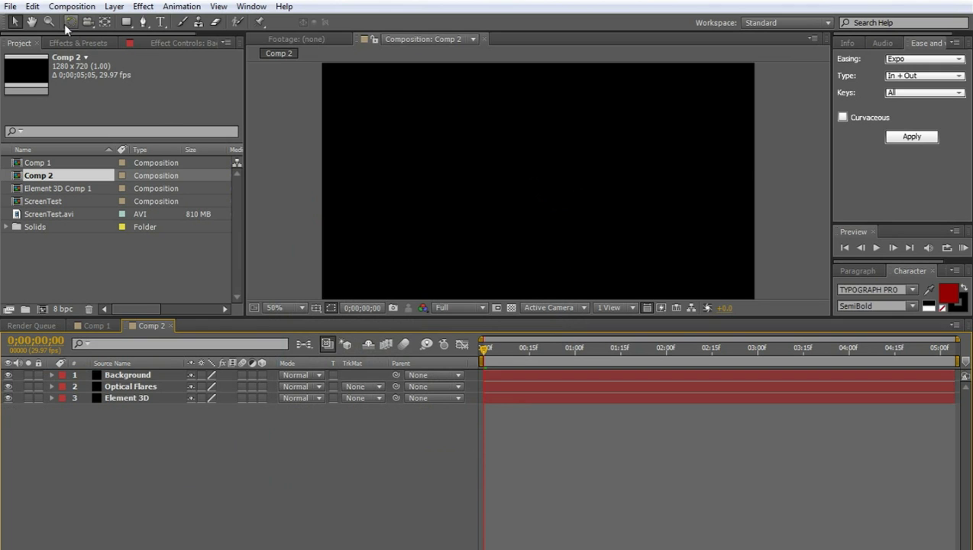
# Apply Optical Flares and Element from Effects & Presets to their matching solids
pyautogui.click(74, 43)
pyautogui.click(76, 58)
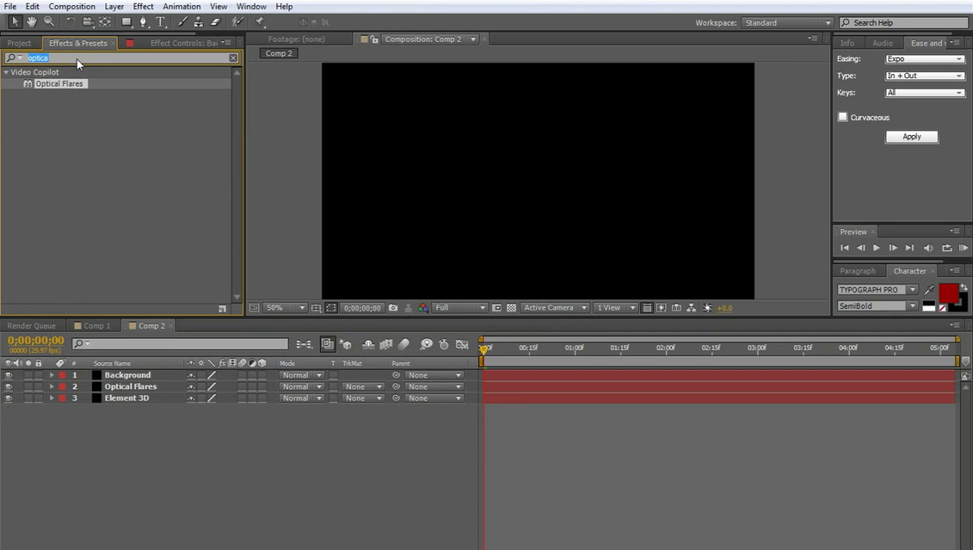
pyautogui.moveTo(64, 85); pyautogui.dragTo(136, 387)
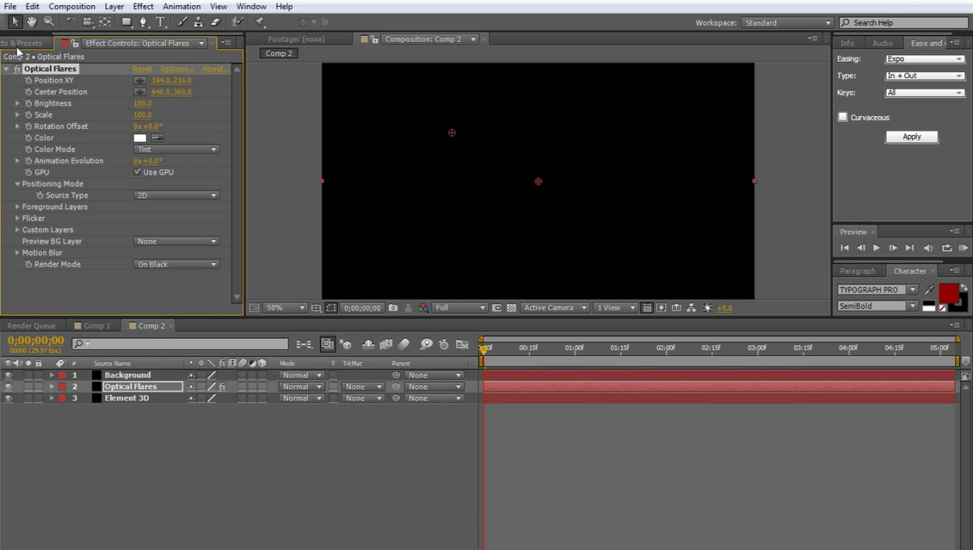
pyautogui.click(13, 42)
pyautogui.click(53, 57)
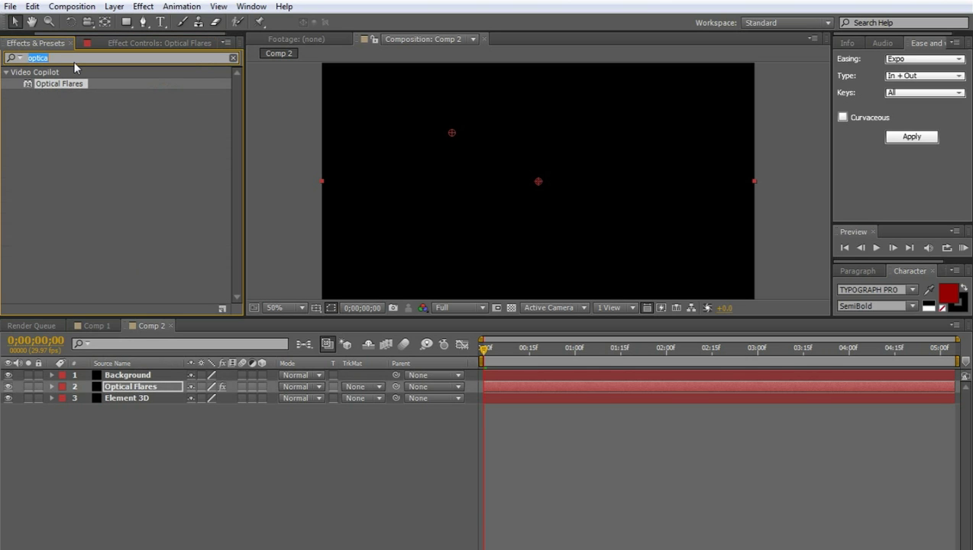
pyautogui.write('element')
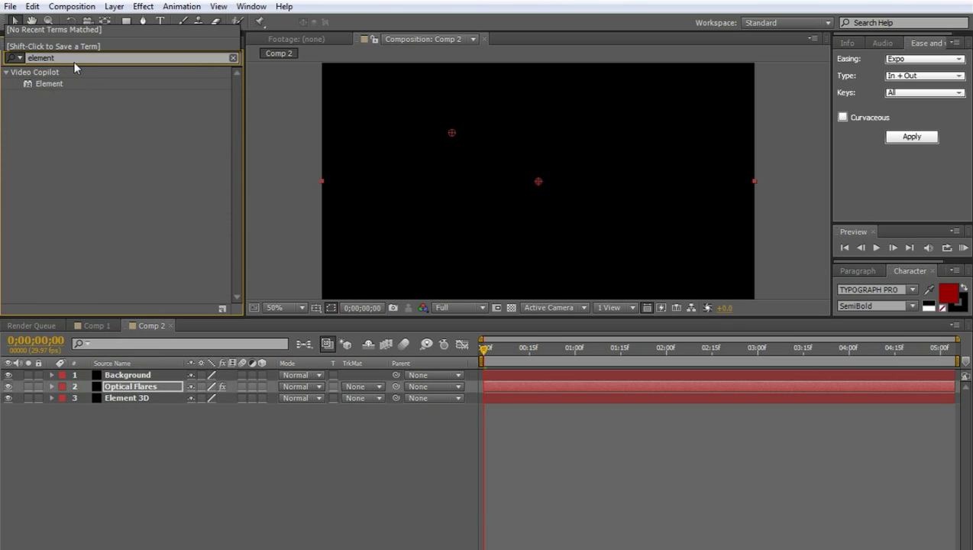
pyautogui.moveTo(55, 84); pyautogui.dragTo(130, 399)
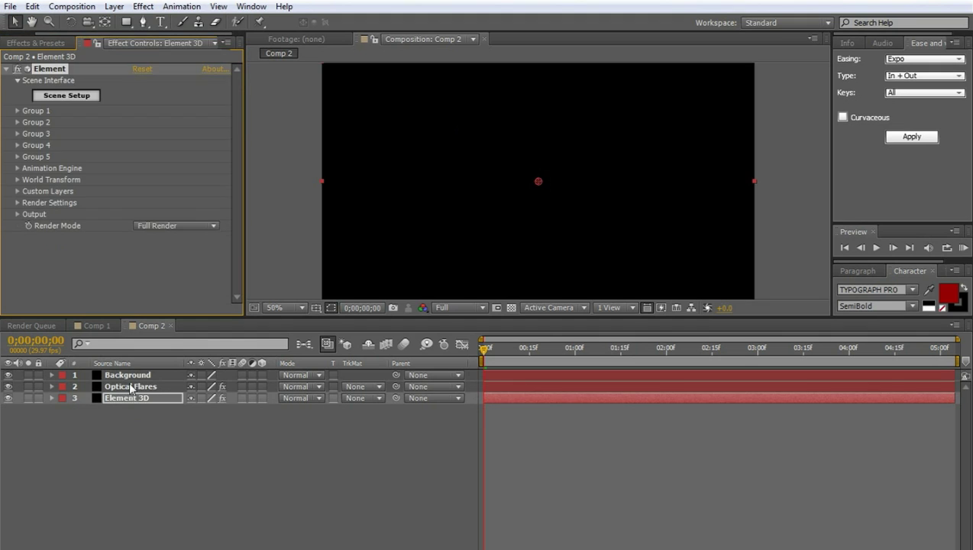
# Apply the Ramp effect to the Background layer
pyautogui.click(130, 375)
pyautogui.click(38, 43)
pyautogui.click(64, 57)
pyautogui.write('ramp')
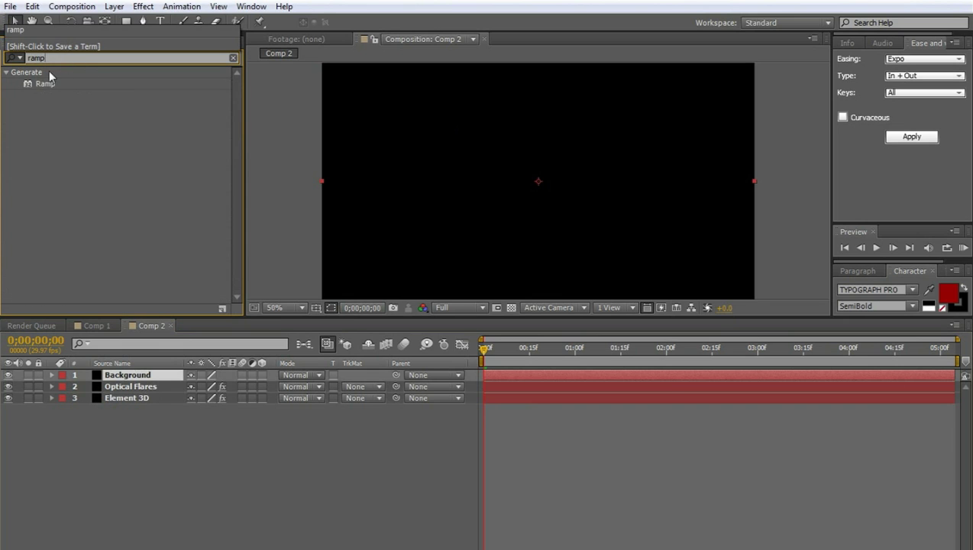
pyautogui.moveTo(44, 84); pyautogui.dragTo(138, 410)
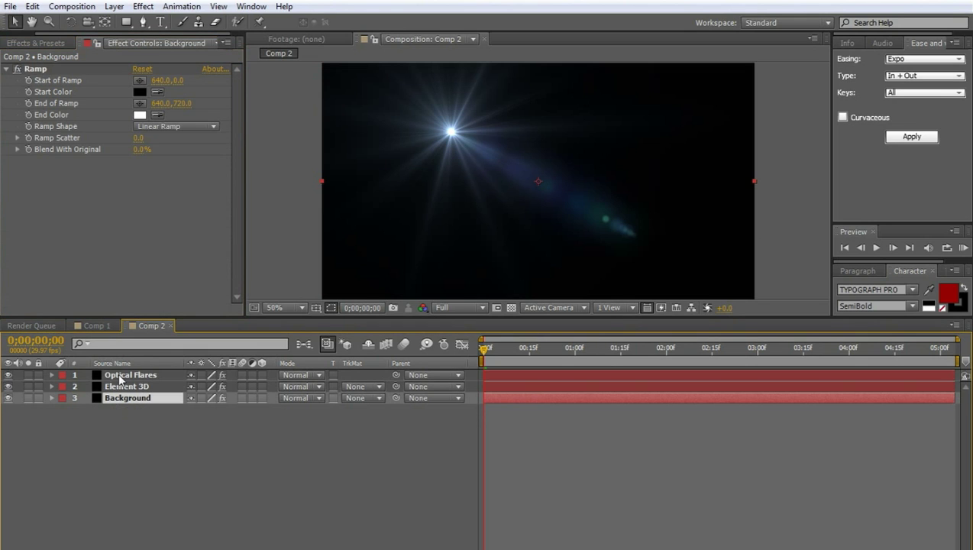
# Set Optical Flares to render on transparent with Lights as source type, hiding Background
pyautogui.click(123, 375)
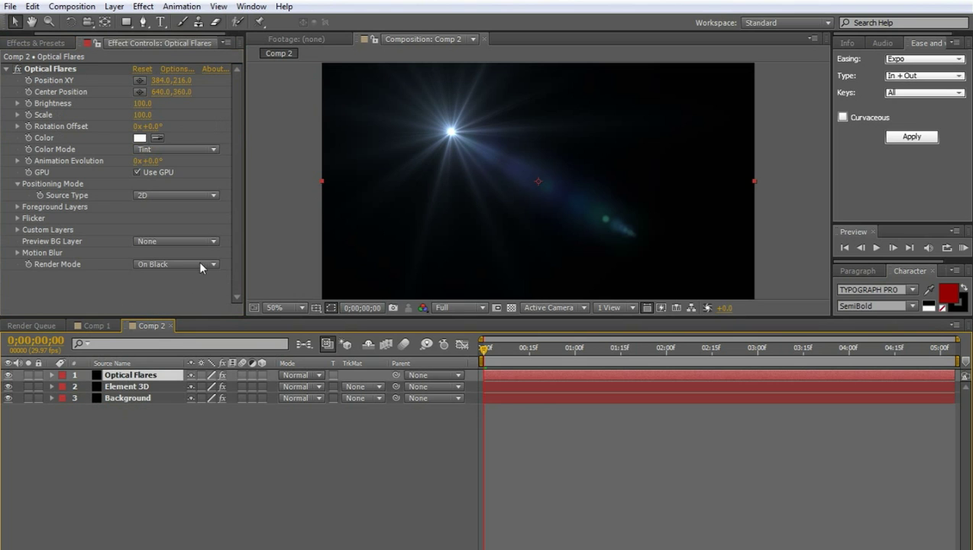
pyautogui.click(155, 263)
pyautogui.click(164, 291)
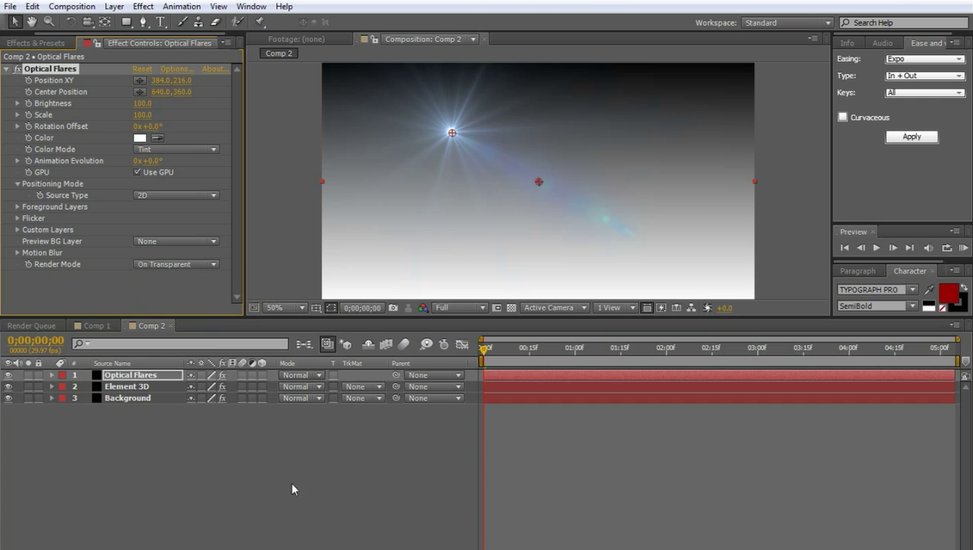
pyautogui.click(8, 398)
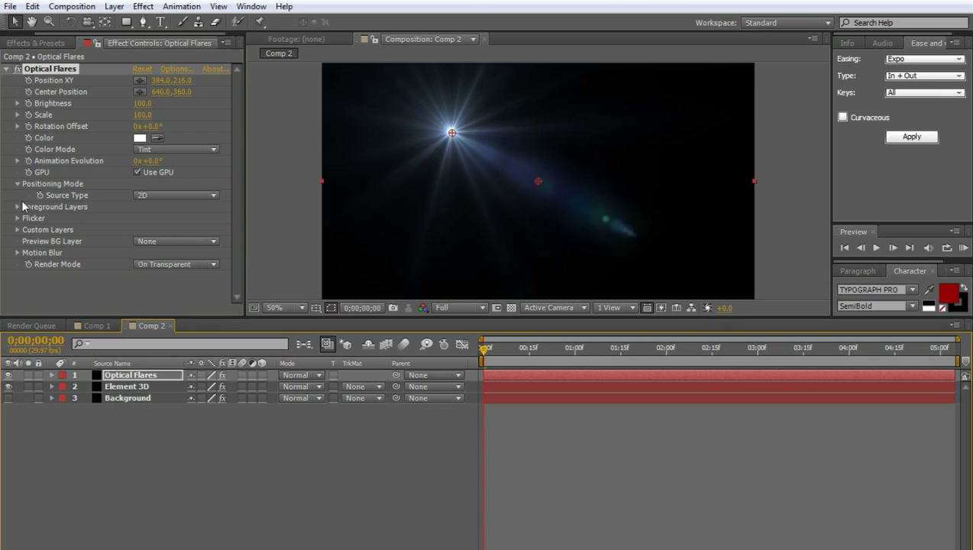
pyautogui.click(170, 194)
pyautogui.click(168, 239)
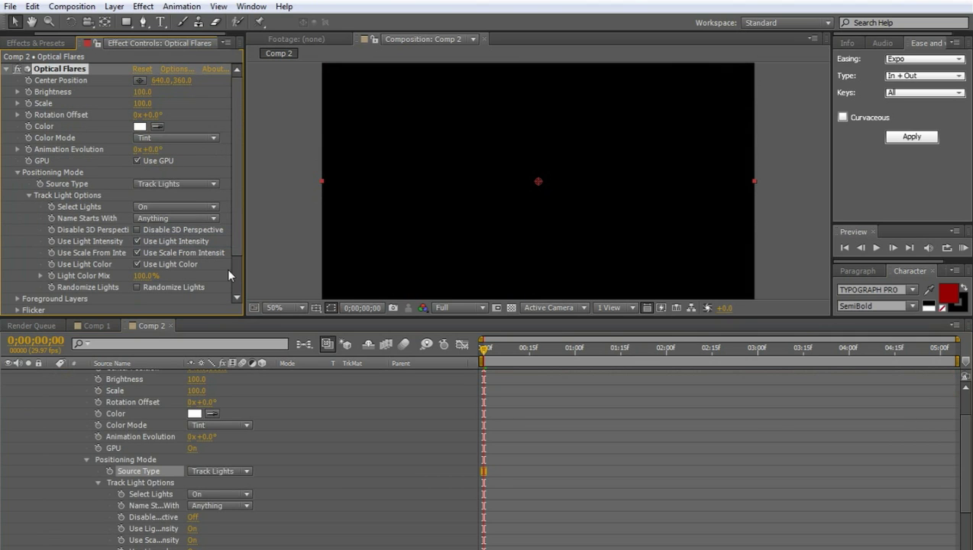
pyautogui.scroll(2, 299, 419)
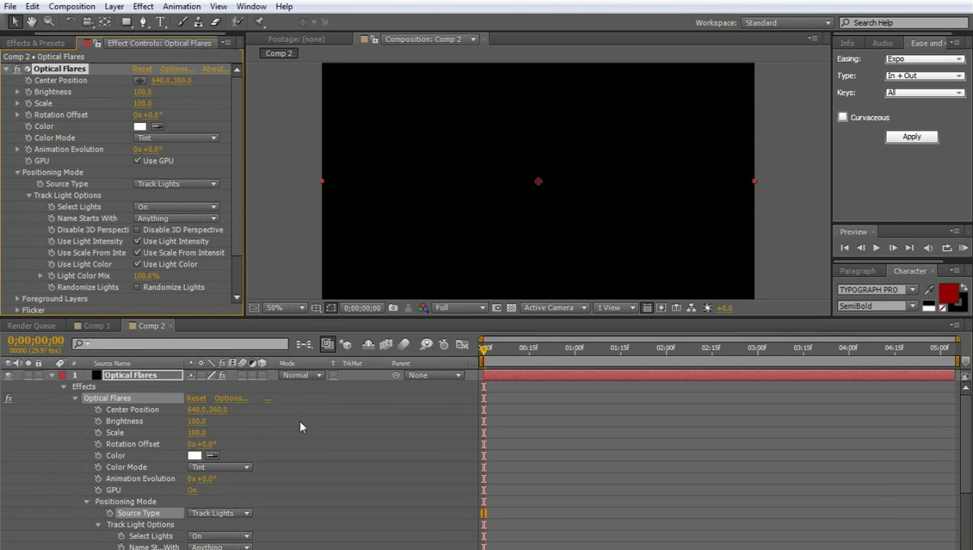
pyautogui.click(52, 375)
# Add Light 1 with default settings and slide it sideways to move the flare
pyautogui.rightClick(141, 326)
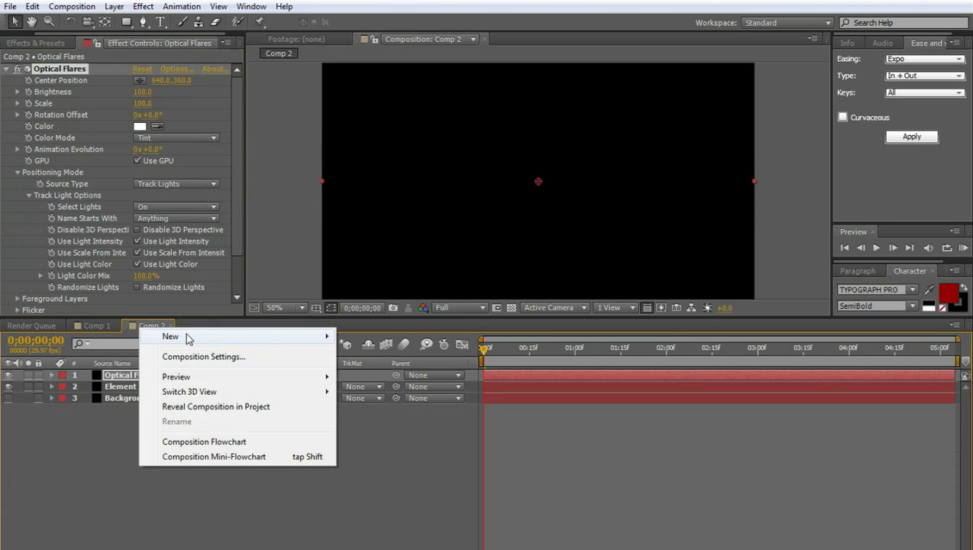
pyautogui.moveTo(188, 338)
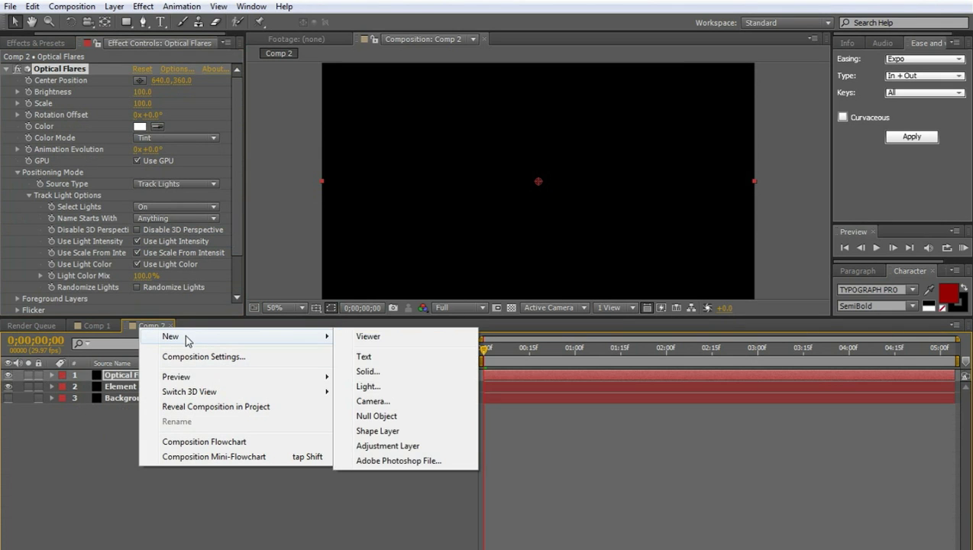
pyautogui.click(366, 386)
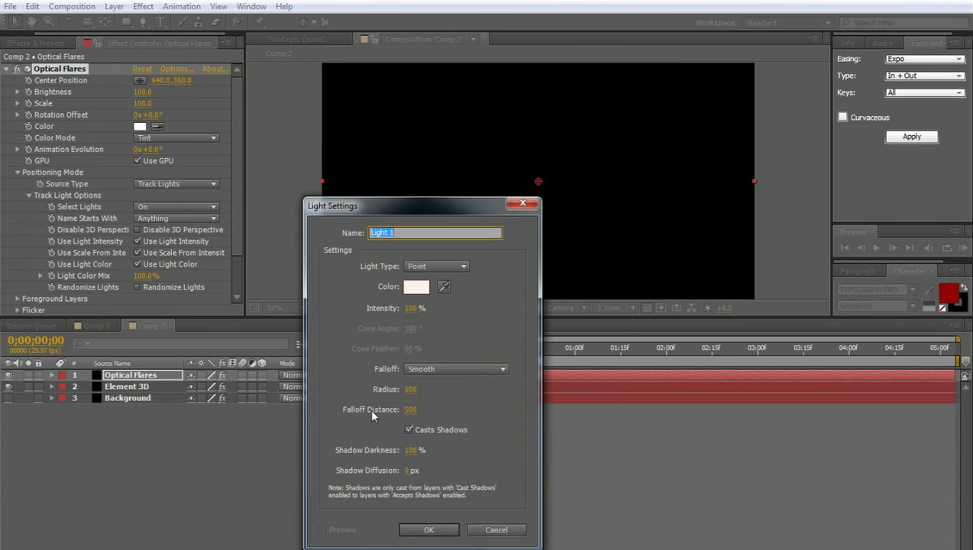
pyautogui.click(449, 528)
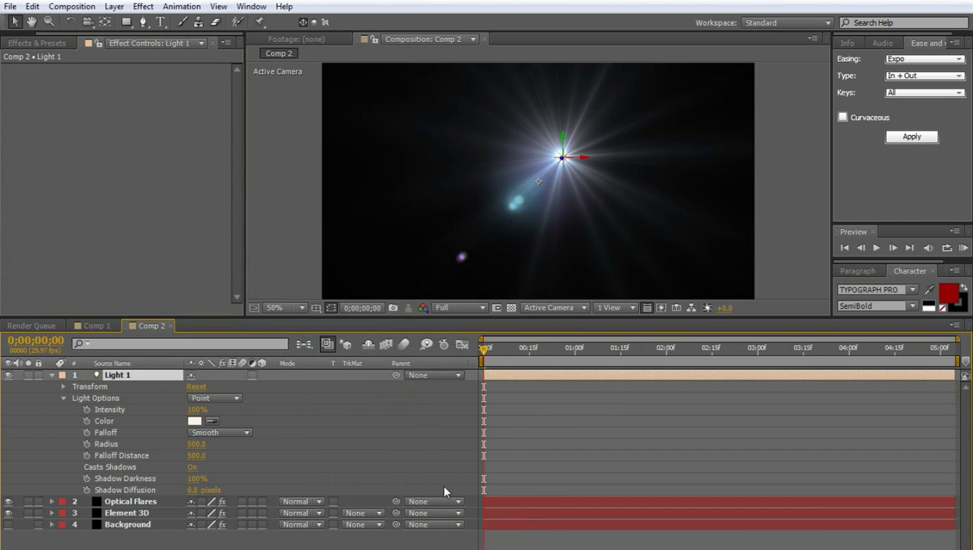
pyautogui.moveTo(584, 161)
pyautogui.mouseDown()
pyautogui.moveTo(734, 158)
pyautogui.moveTo(416, 170)
pyautogui.moveTo(644, 165)
pyautogui.moveTo(443, 161)
pyautogui.moveTo(576, 167)
pyautogui.moveTo(572, 160)
pyautogui.mouseUp()
# In the Optical Flares editor, load a warm peach Light preset, set blend mode Screen, and apply
pyautogui.click(136, 500)
pyautogui.click(174, 68)
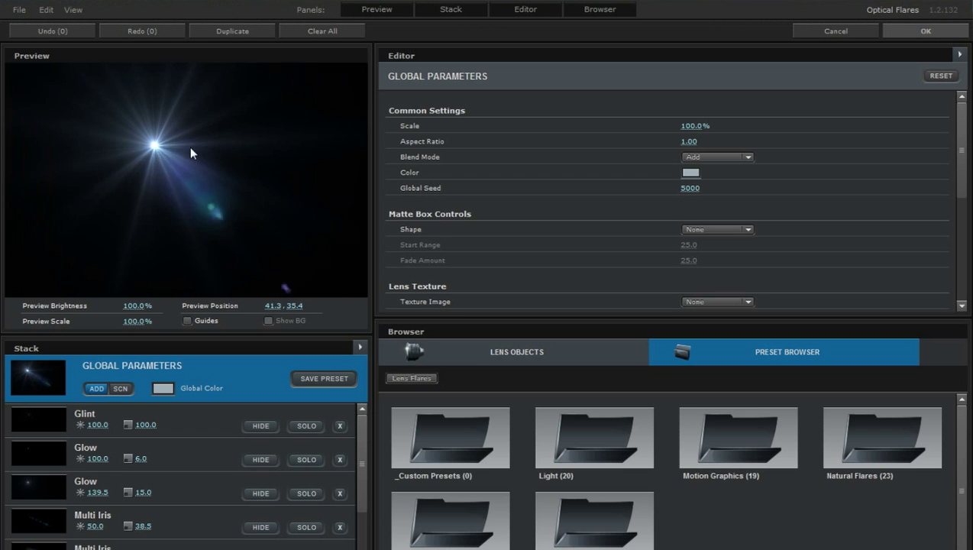
pyautogui.moveTo(189, 146); pyautogui.dragTo(310, 121)
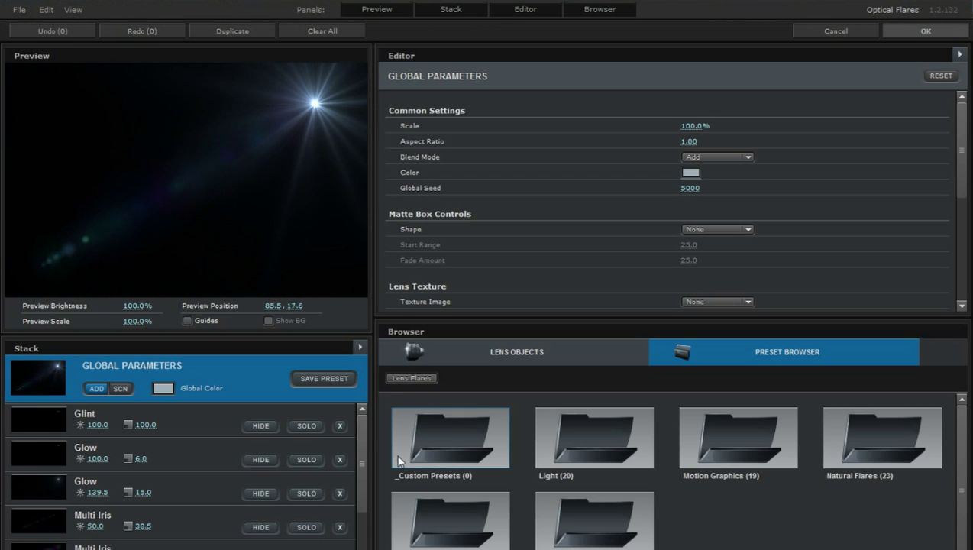
pyautogui.click(579, 455)
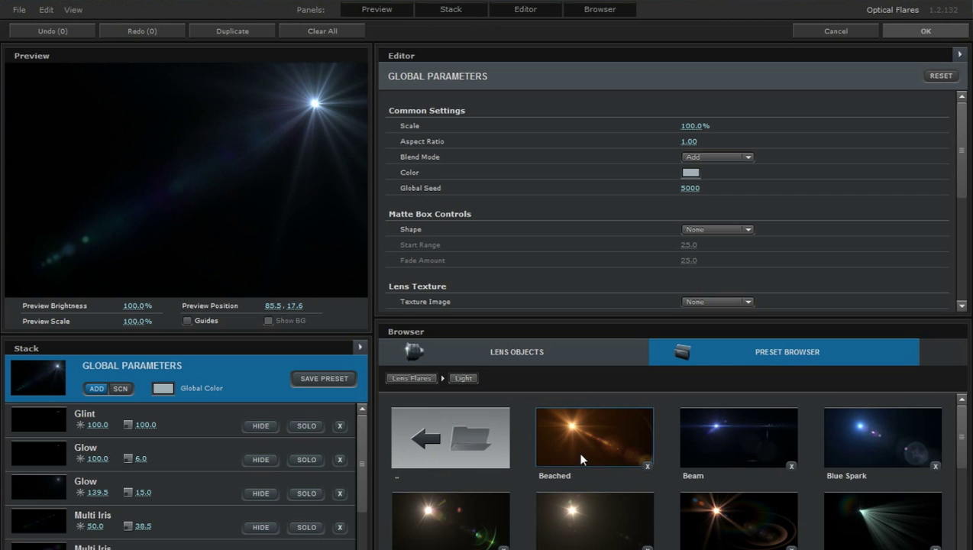
pyautogui.click(582, 525)
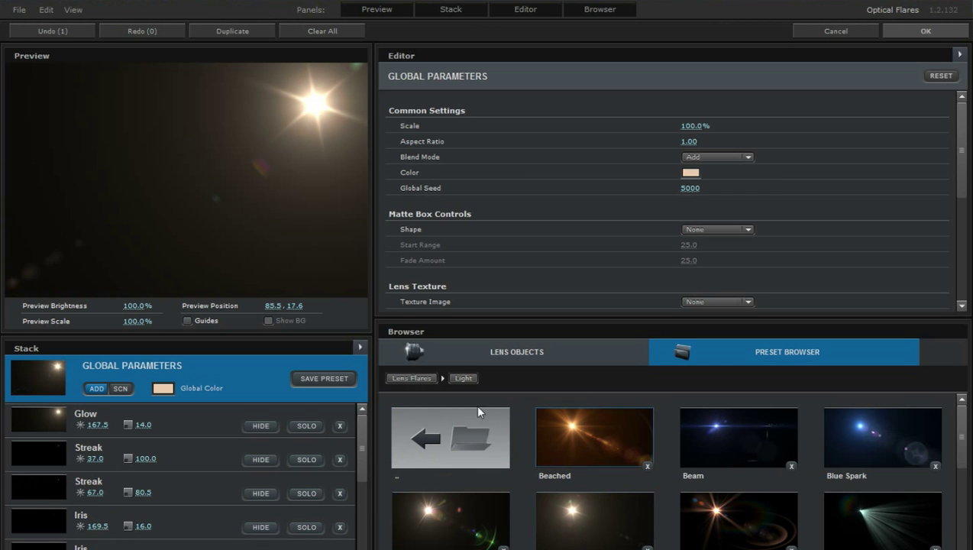
pyautogui.moveTo(313, 104); pyautogui.dragTo(228, 108)
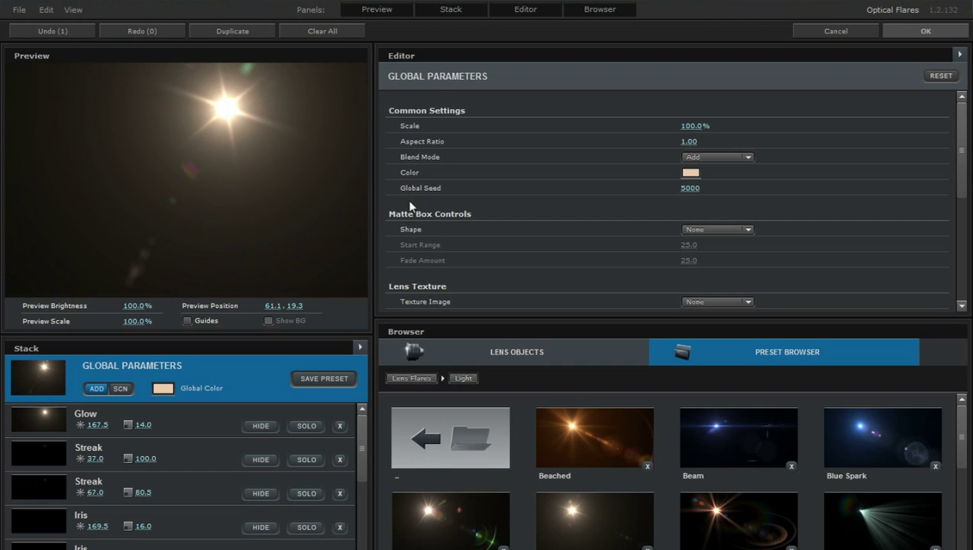
pyautogui.click(728, 156)
pyautogui.click(729, 178)
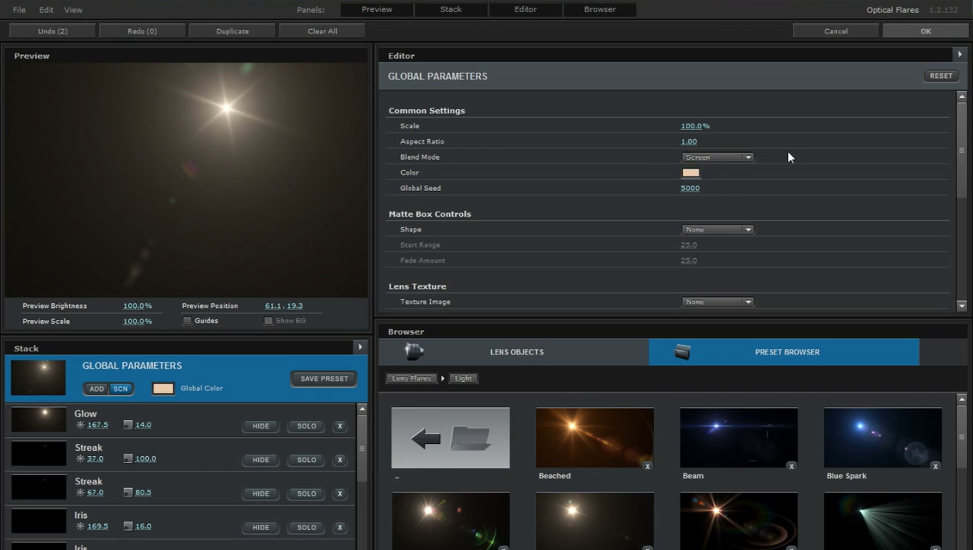
pyautogui.click(922, 32)
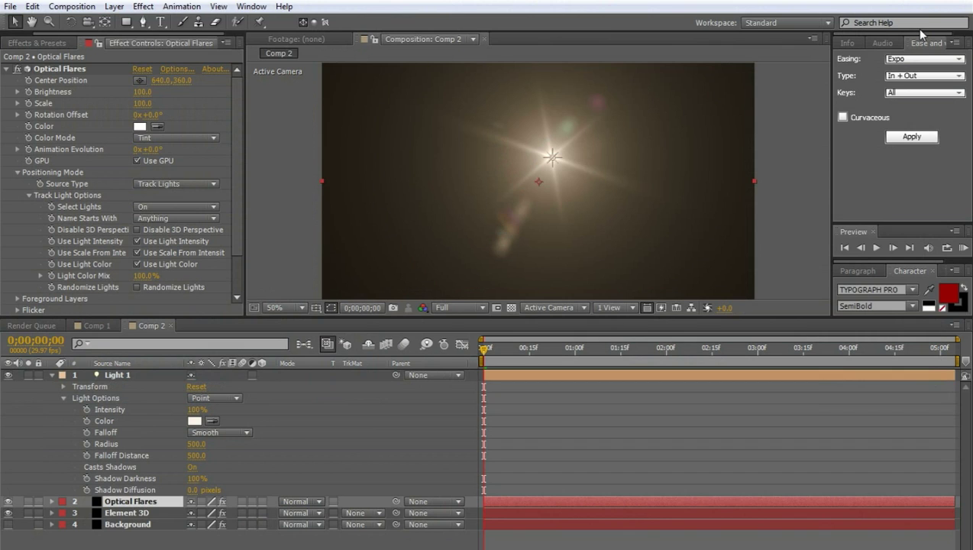
# Move Light 1 to the comp's upper right
pyautogui.moveTo(551, 157); pyautogui.dragTo(701, 158)
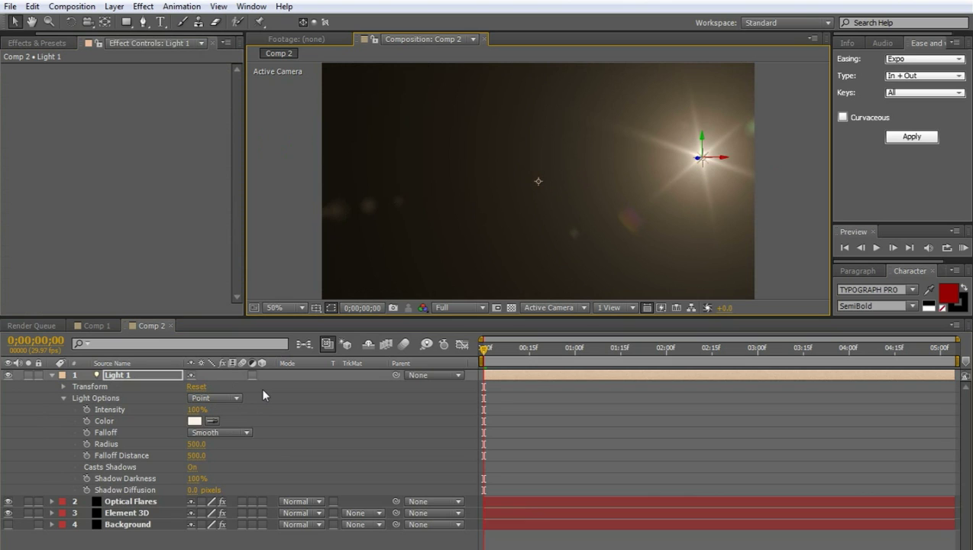
pyautogui.click(142, 539)
pyautogui.click(52, 374)
# Add an ELEMENT text layer in capitals and centre it in the comp
pyautogui.click(162, 21)
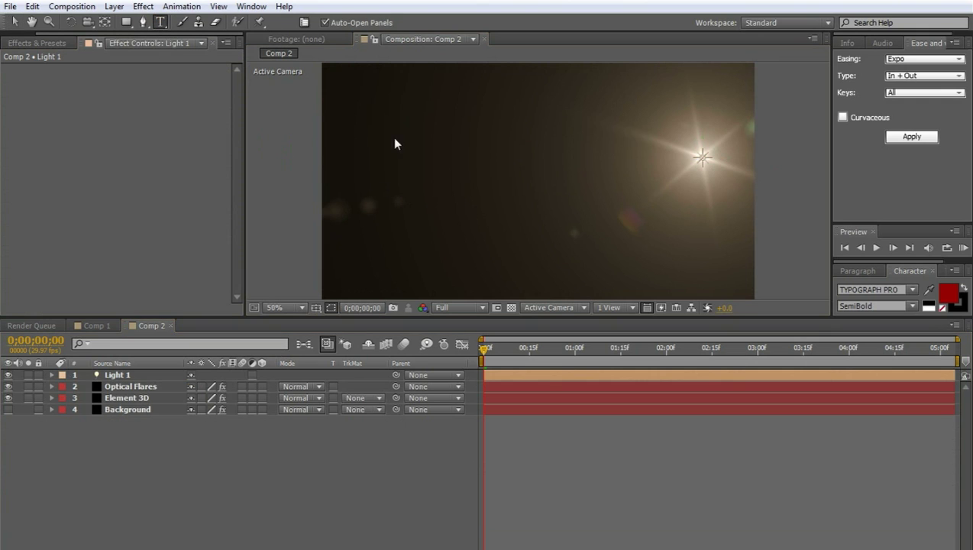
pyautogui.click(434, 200)
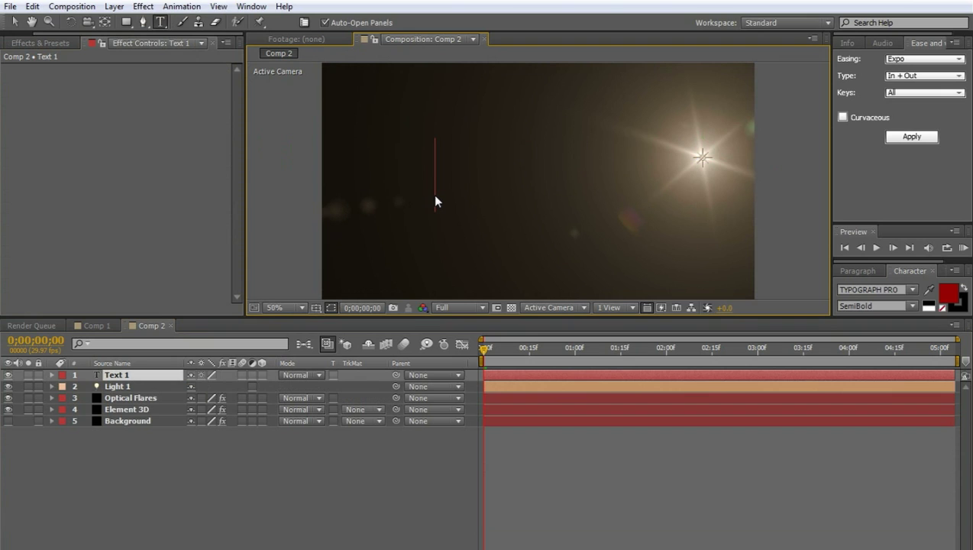
pyautogui.write('Element')
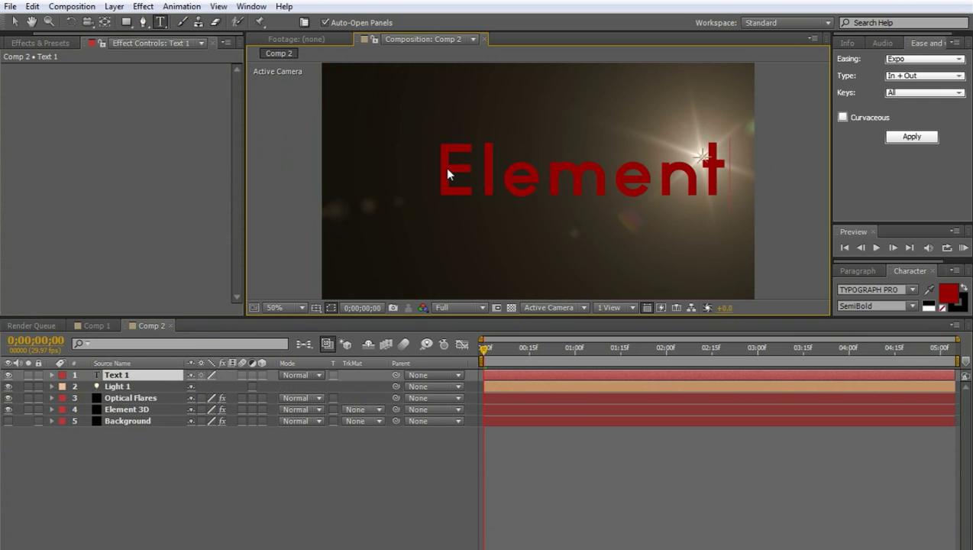
pyautogui.moveTo(447, 174); pyautogui.dragTo(776, 167)
pyautogui.write('ELEMENT')
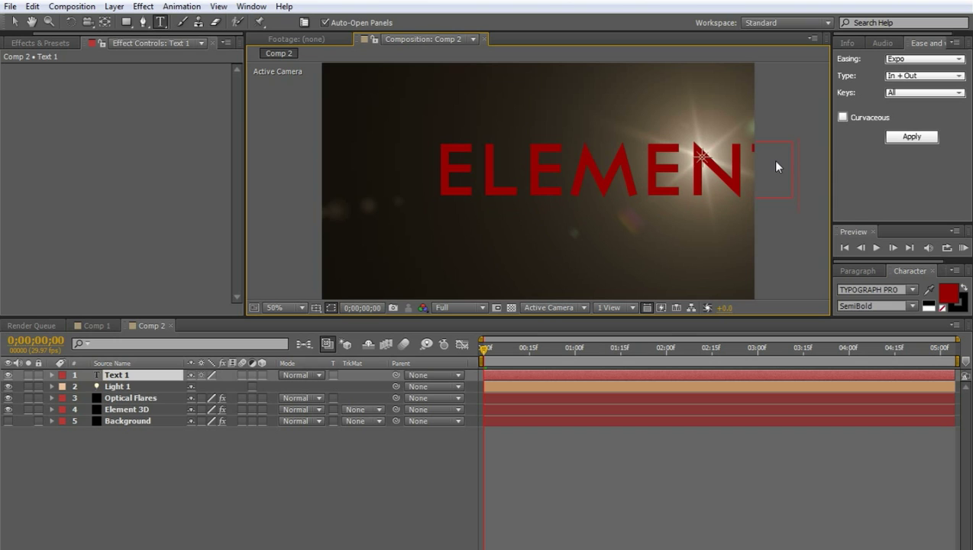
pyautogui.press('KP_Enter')
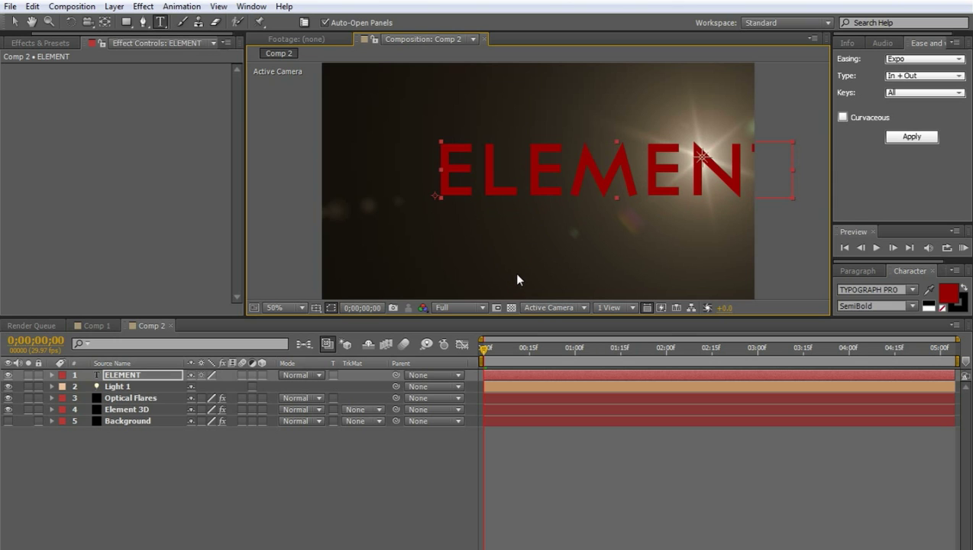
pyautogui.press('v')
pyautogui.moveTo(589, 162); pyautogui.dragTo(517, 164)
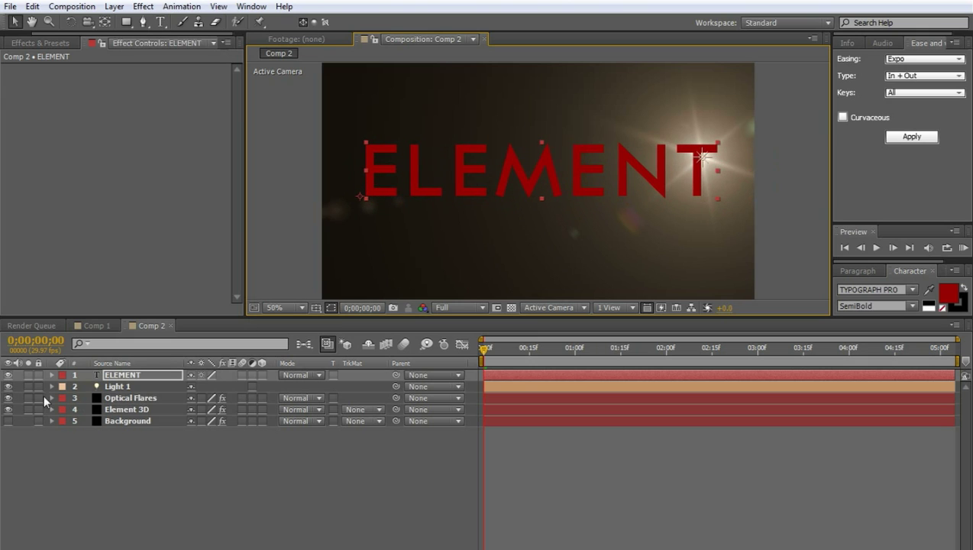
# Hide the ELEMENT layer and choose it as Path Layer 1 under Element 3D's Custom Layers
pyautogui.click(8, 375)
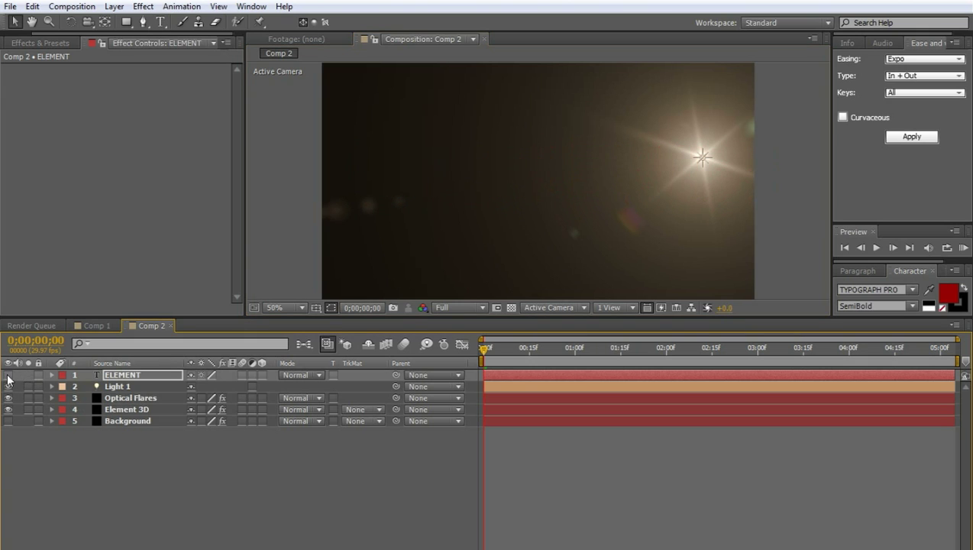
pyautogui.click(116, 410)
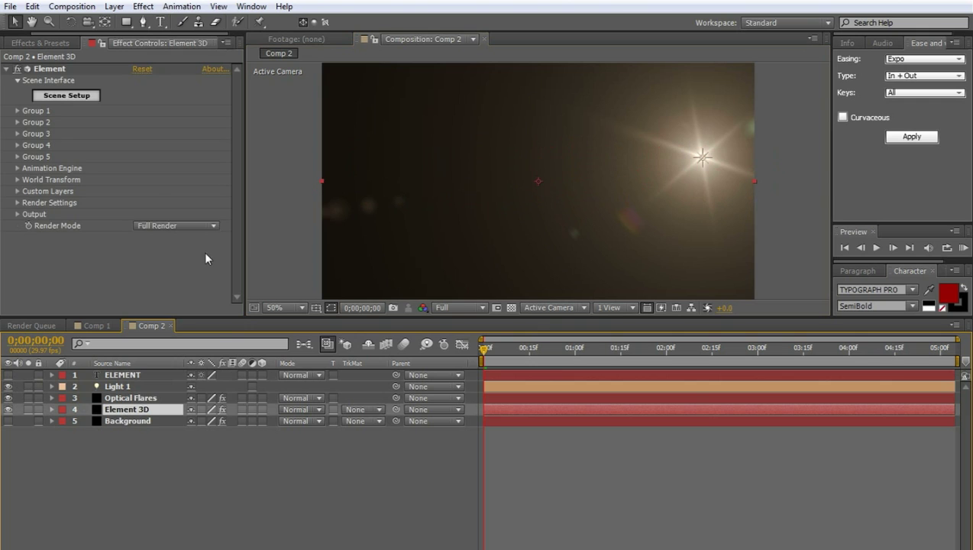
pyautogui.click(16, 191)
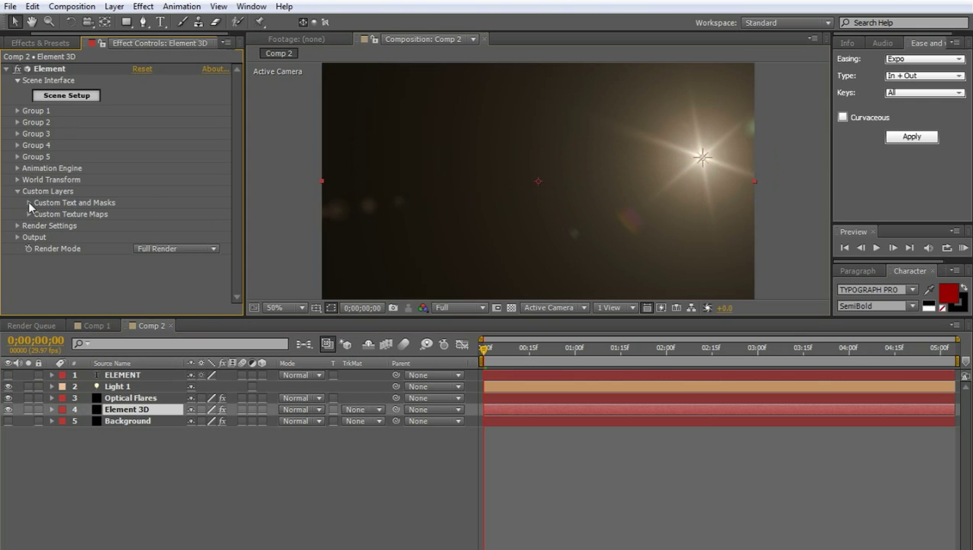
pyautogui.click(29, 202)
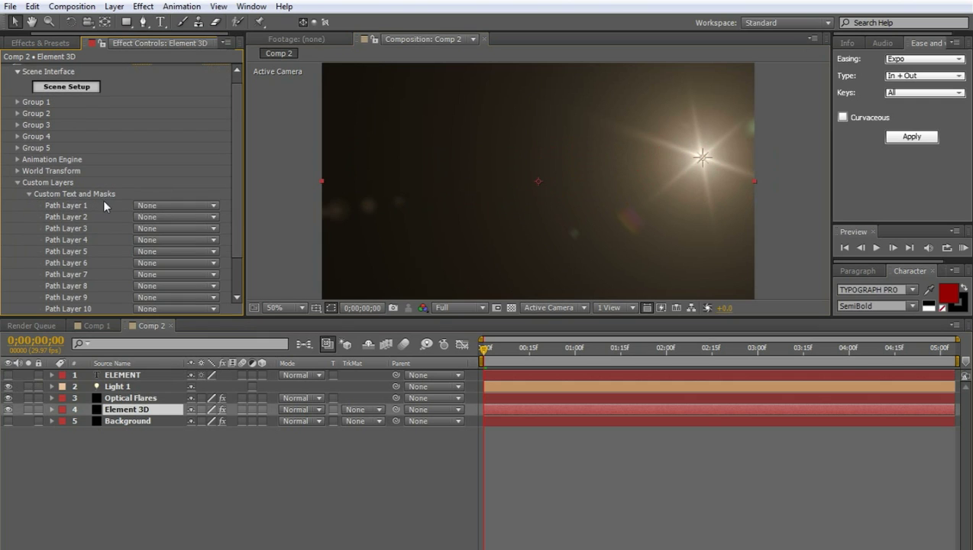
pyautogui.click(173, 206)
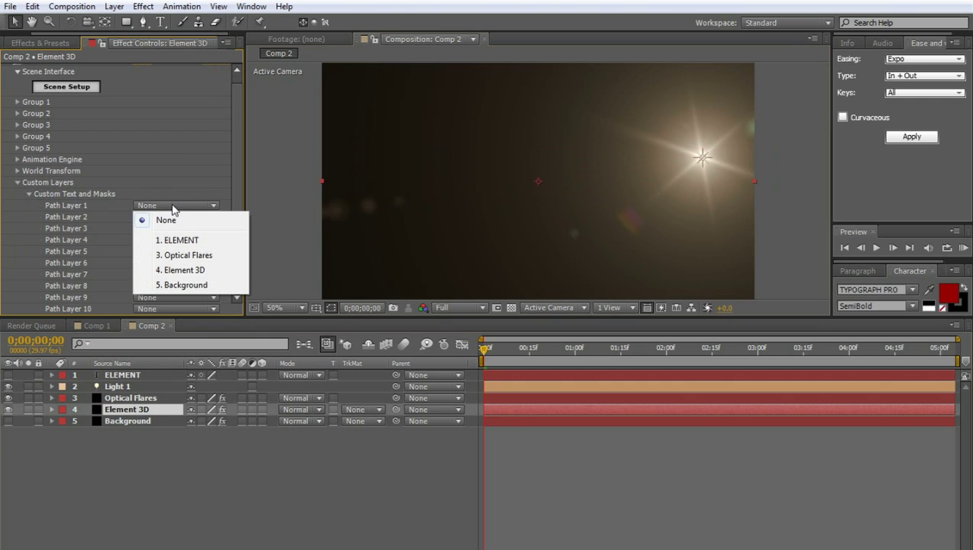
pyautogui.click(207, 243)
pyautogui.scroll(1, 149, 140)
# In Element 3D Scene Setup, extrude the ELEMENT text and apply the Chrome material preset
pyautogui.click(62, 98)
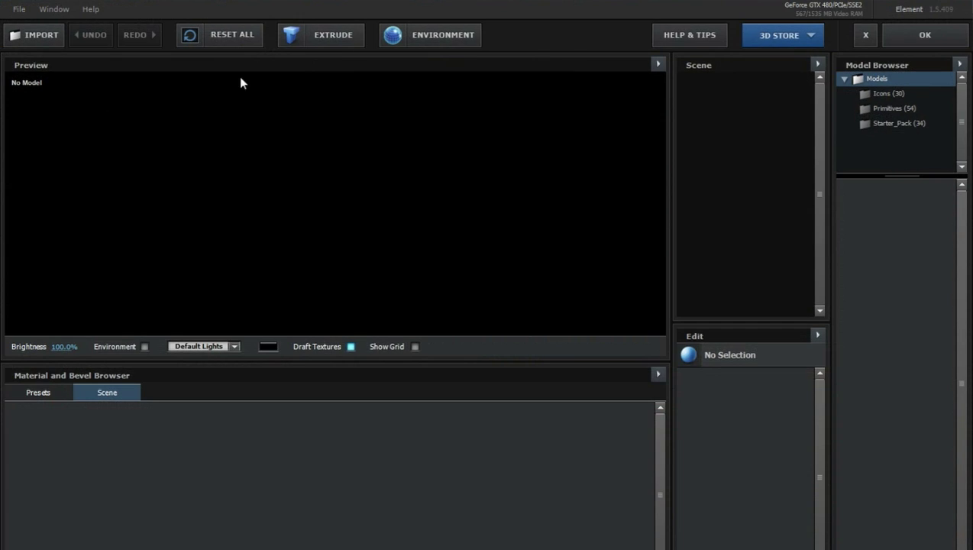
pyautogui.click(330, 37)
pyautogui.moveTo(482, 200); pyautogui.dragTo(381, 191)
pyautogui.scroll(5, 377, 232)
pyautogui.click(48, 393)
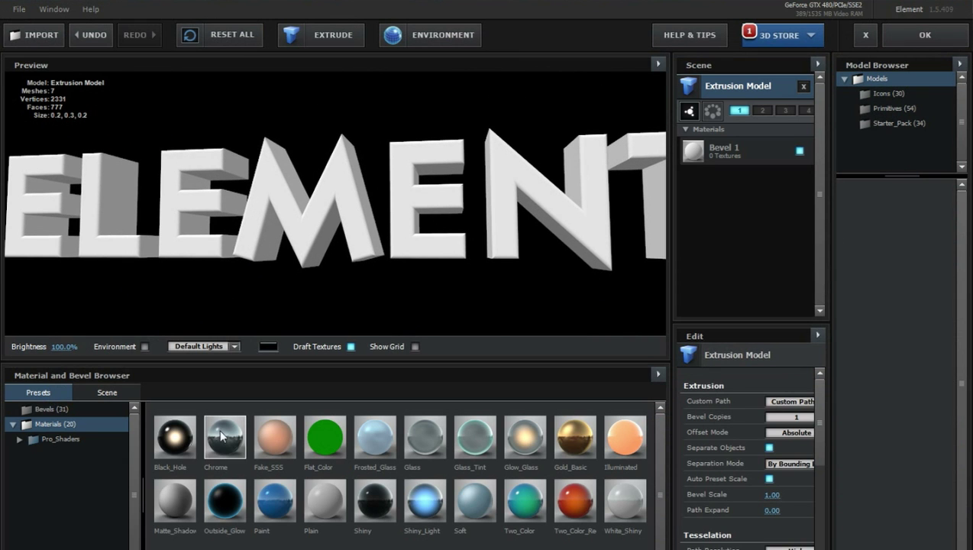
pyautogui.moveTo(223, 435); pyautogui.dragTo(446, 271)
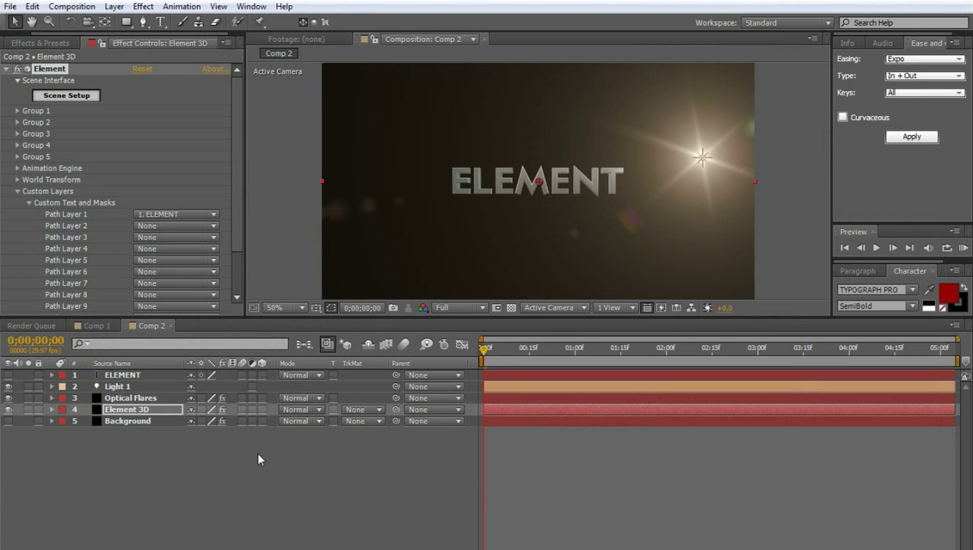
# Show Background and make its Ramp radial, from comp centre to the lower-right corner (1284,724)
pyautogui.click(121, 420)
pyautogui.click(8, 421)
pyautogui.click(140, 80)
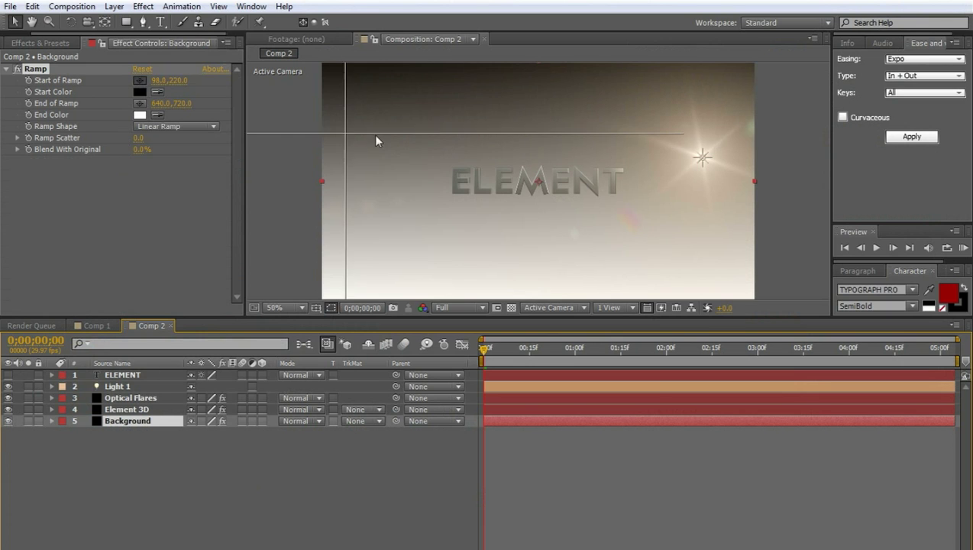
pyautogui.click(538, 184)
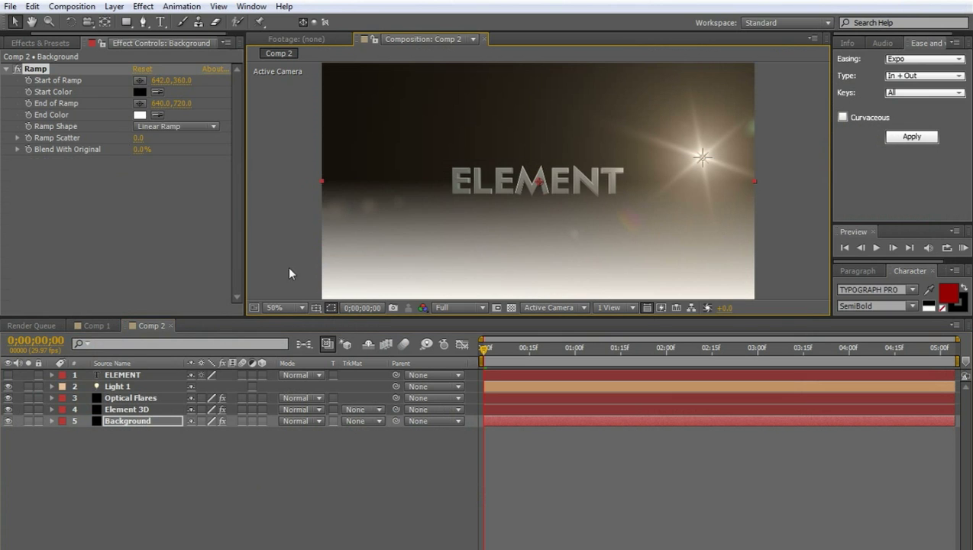
pyautogui.click(140, 103)
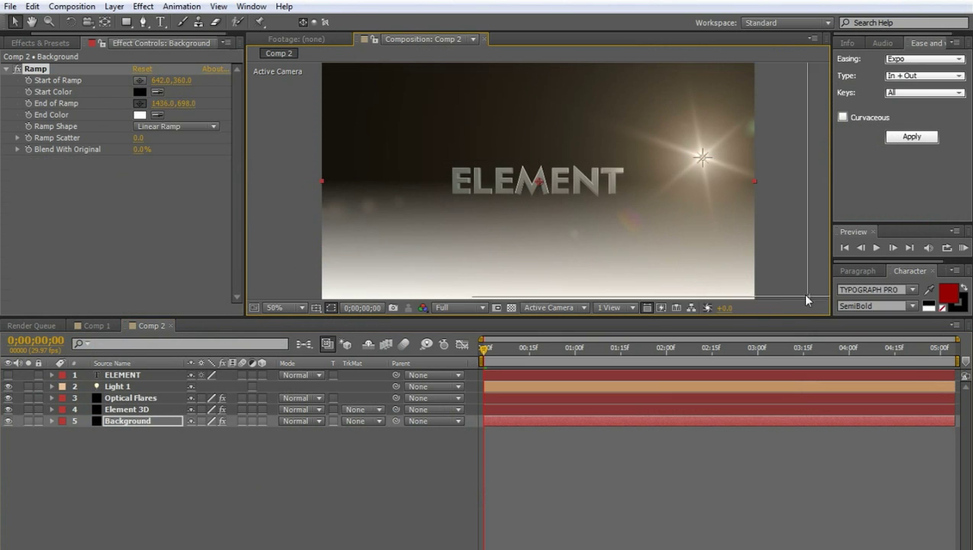
pyautogui.click(756, 296)
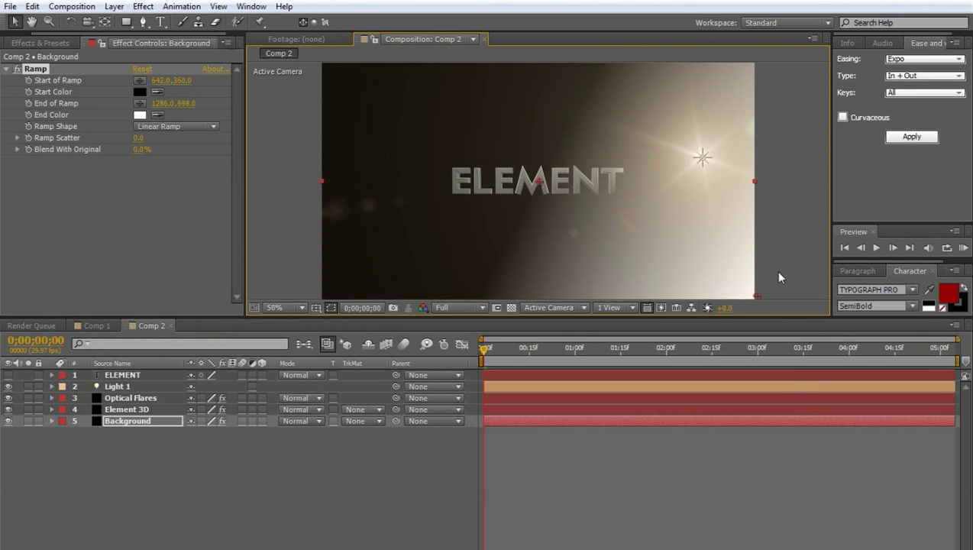
pyautogui.moveTo(776, 272); pyautogui.dragTo(753, 261)
pyautogui.click(162, 123)
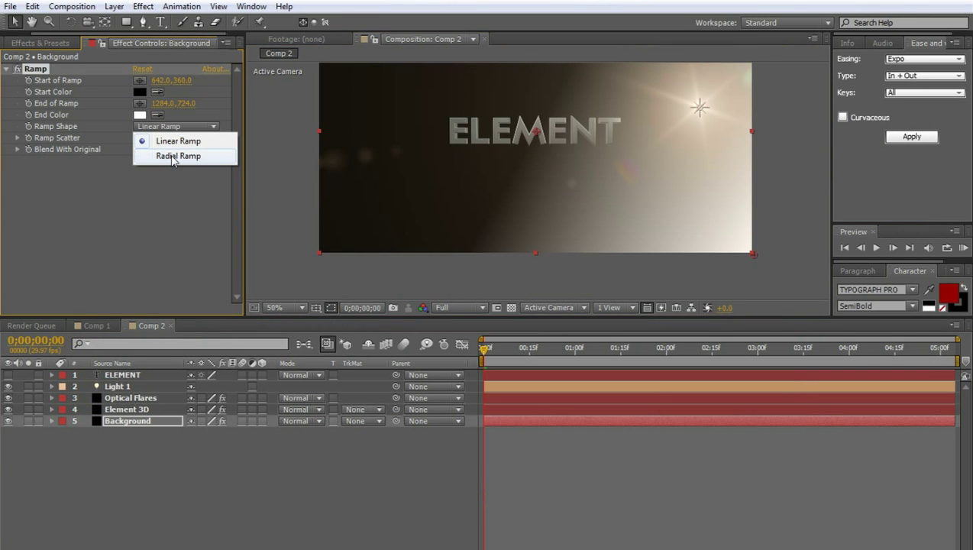
pyautogui.click(172, 157)
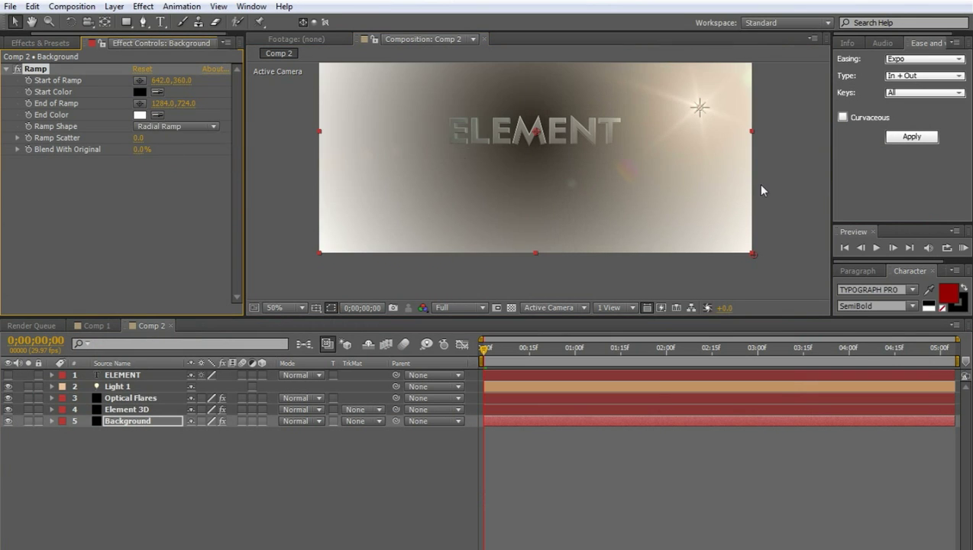
pyautogui.scroll(2, 757, 183)
pyautogui.scroll(-2, 655, 192)
# Set the Ramp Start Color to #353535 and End Color to #050505 near-black
pyautogui.click(642, 193)
pyautogui.click(140, 92)
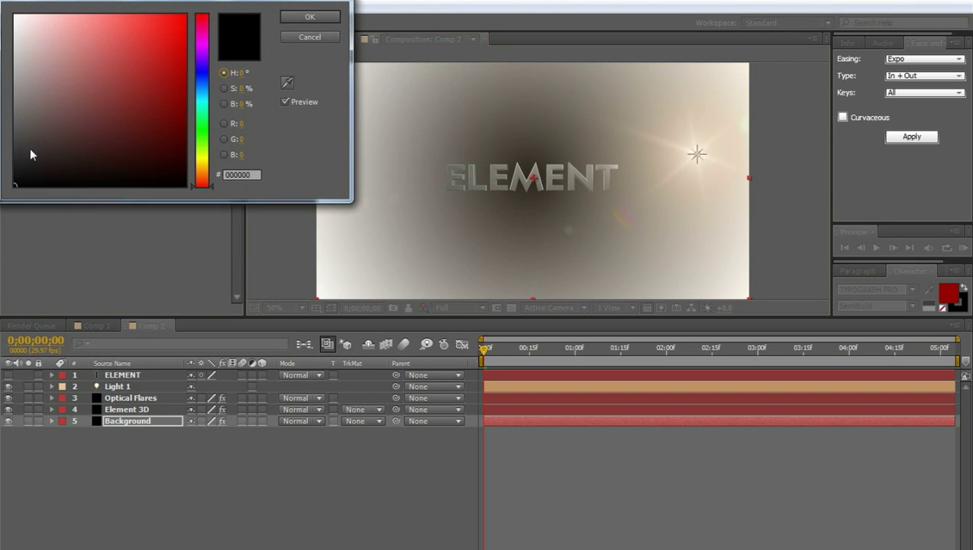
pyautogui.click(13, 165)
pyautogui.moveTo(13, 166)
pyautogui.mouseDown()
pyautogui.moveTo(13, 124)
pyautogui.moveTo(14, 150)
pyautogui.mouseUp()
pyautogui.click(311, 17)
pyautogui.click(141, 118)
pyautogui.moveTo(53, 191); pyautogui.dragTo(0, 187)
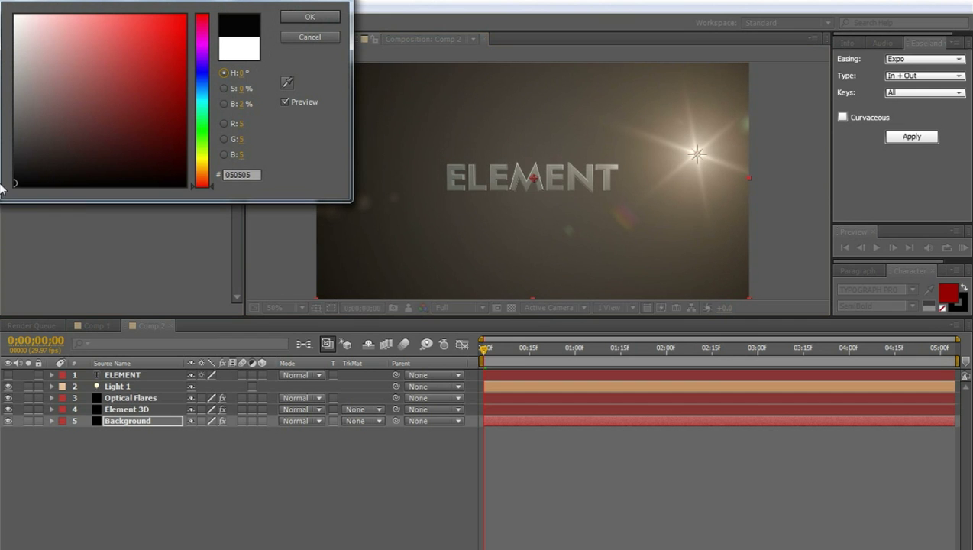
pyautogui.click(310, 17)
pyautogui.click(310, 501)
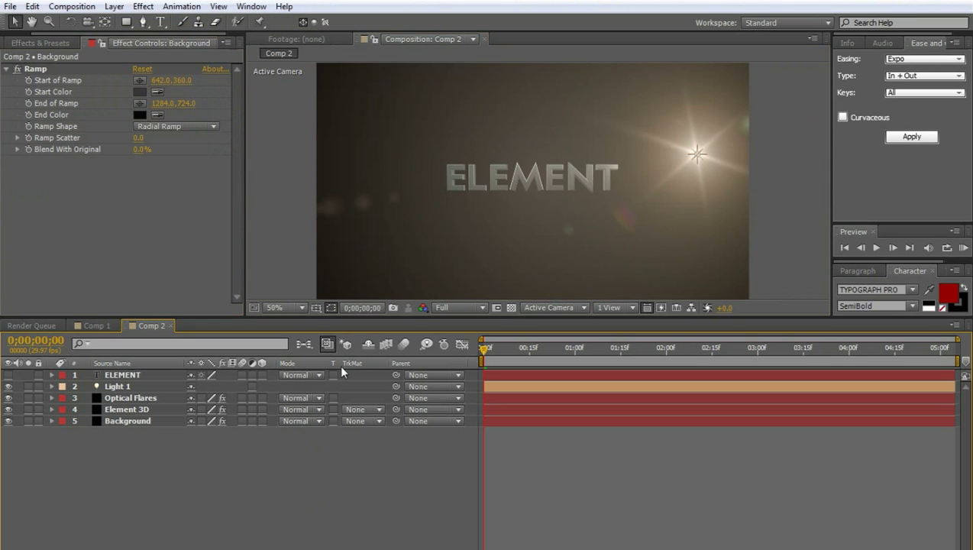
pyautogui.click(139, 92)
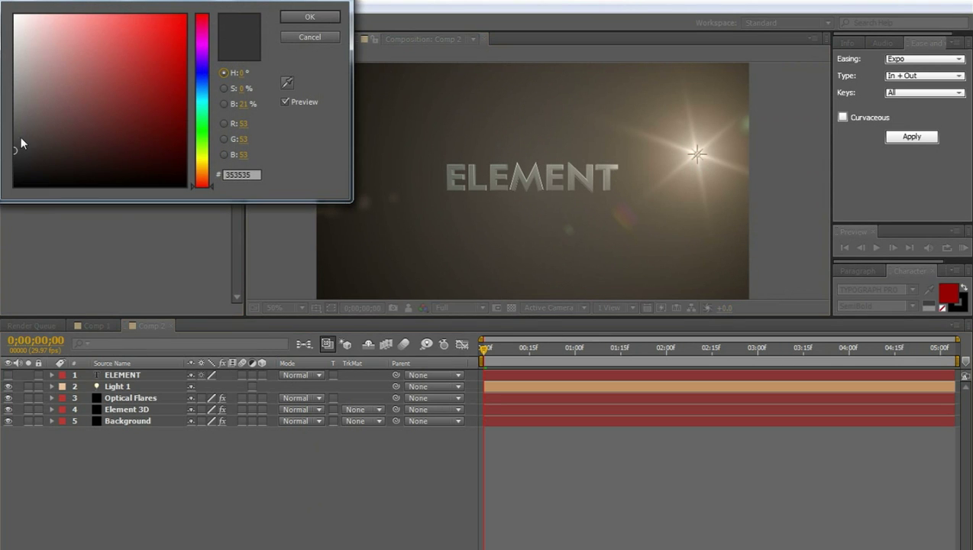
pyautogui.press('Return')
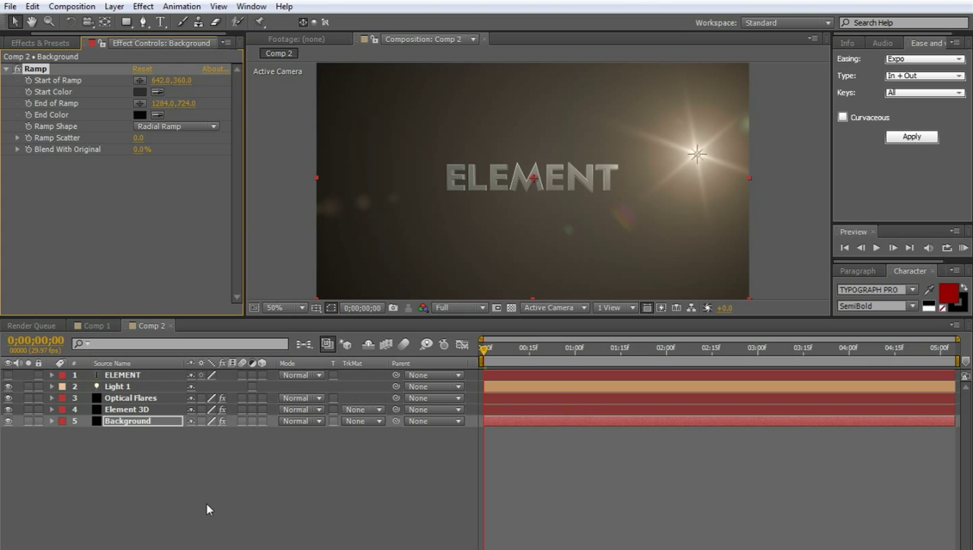
# Add a new Camera 1 layer to Comp 2 with the default camera settings
pyautogui.rightClick(172, 468)
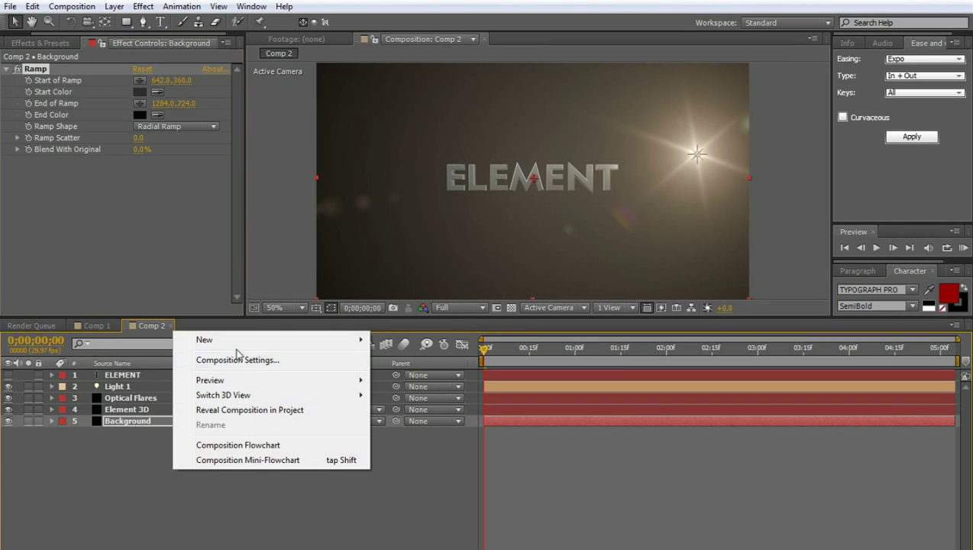
pyautogui.moveTo(243, 343)
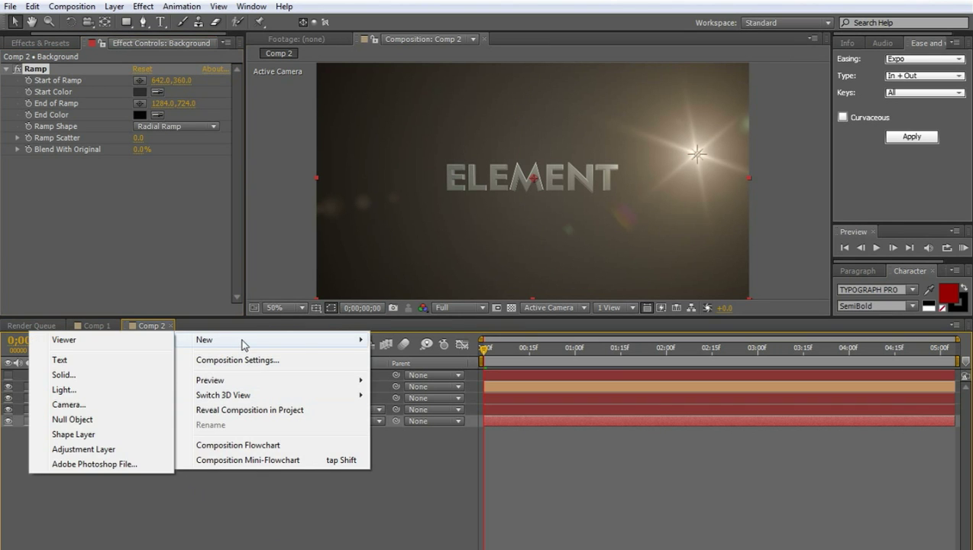
pyautogui.click(67, 403)
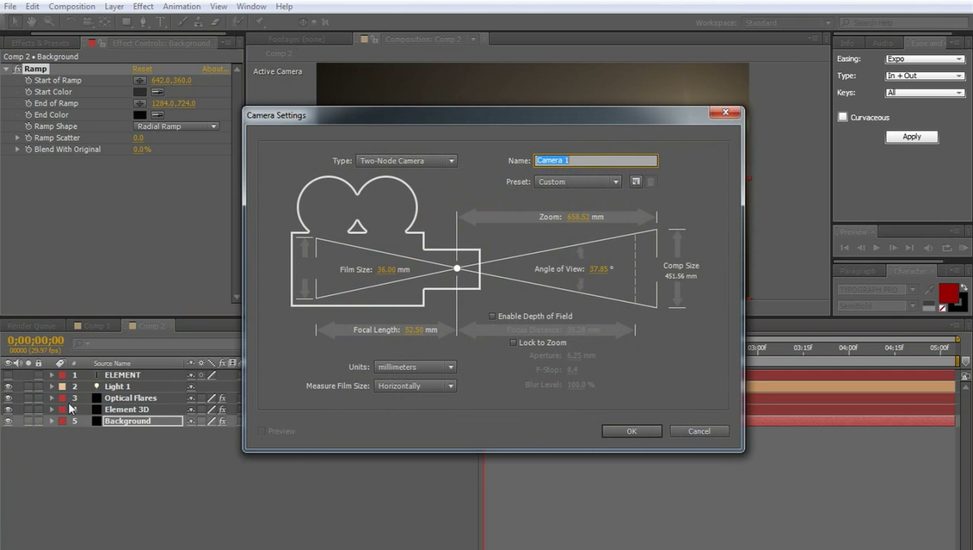
pyautogui.click(634, 432)
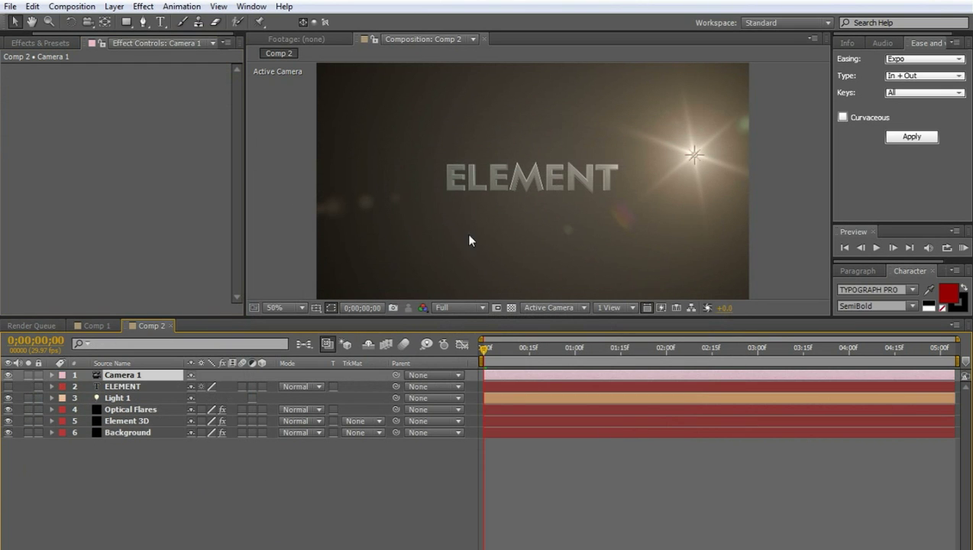
# Orbit Camera 1 so ELEMENT and its flare are seen from a slight angle
pyautogui.press('c')
pyautogui.moveTo(541, 181); pyautogui.dragTo(547, 212)
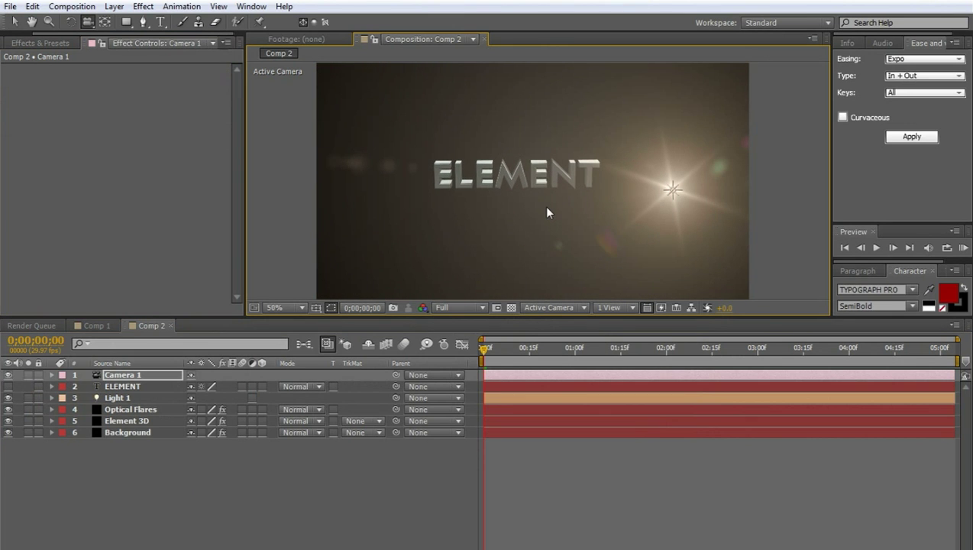
pyautogui.moveTo(547, 213); pyautogui.dragTo(547, 188)
pyautogui.scroll(2, 546, 188)
# Duplicate the Element 3D layer and pre-compose the copy as 'Element Mask'
pyautogui.click(143, 421)
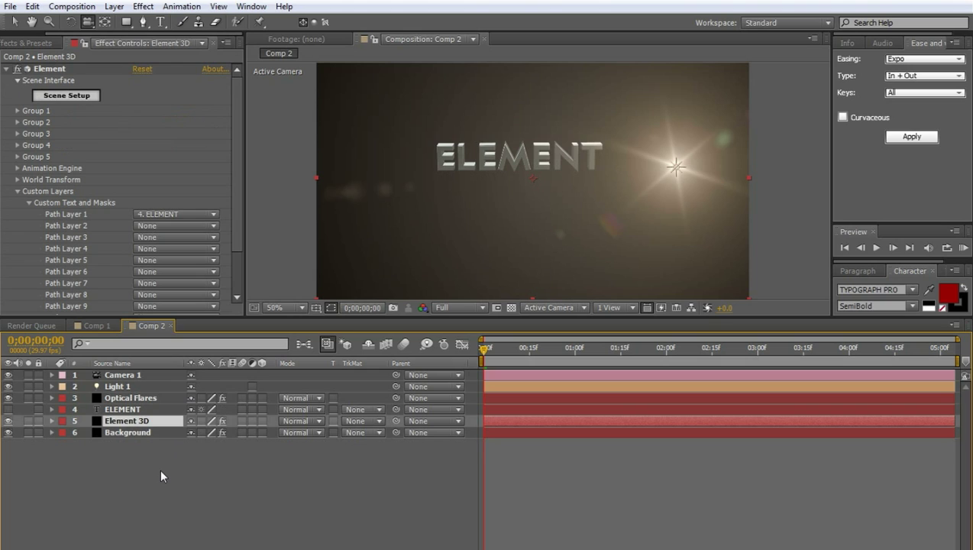
pyautogui.hotkey('ctrl', 'd')
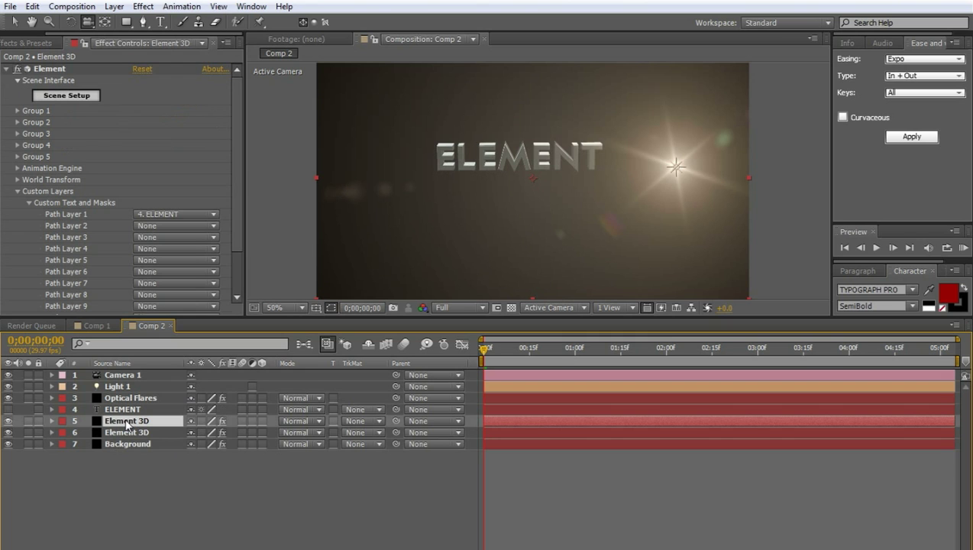
pyautogui.hotkey('ctrl', 'shift', 'c')
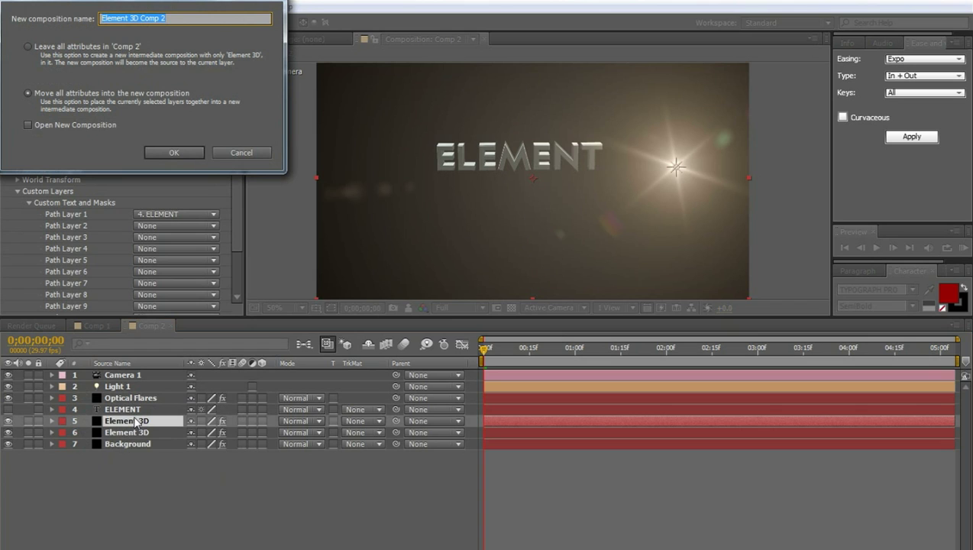
pyautogui.doubleClick(186, 26)
pyautogui.moveTo(185, 23); pyautogui.dragTo(132, 17)
pyautogui.write('Mask')
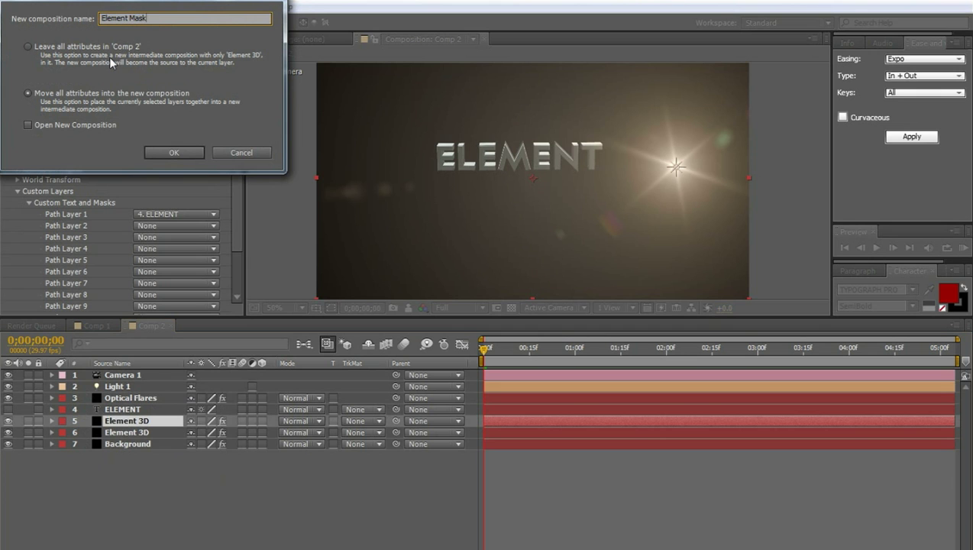
pyautogui.click(180, 152)
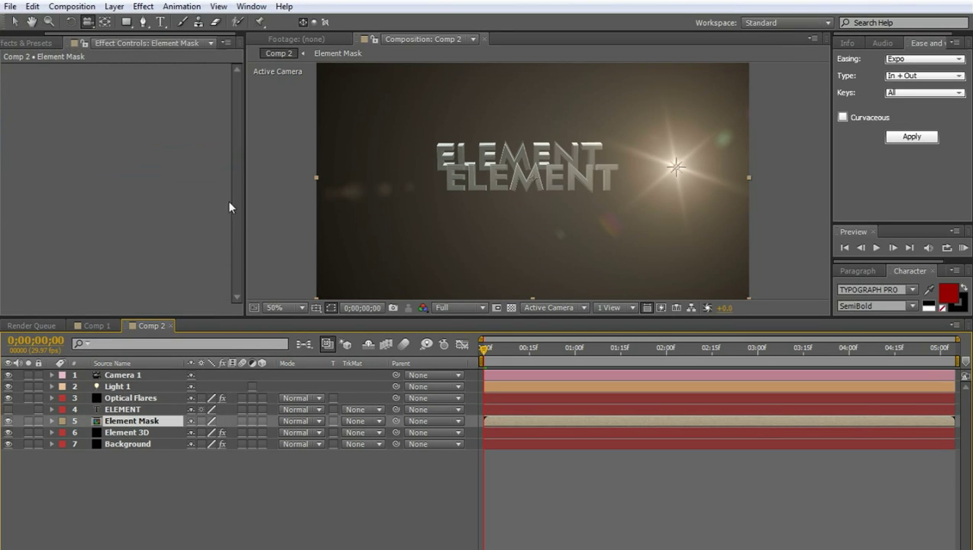
# Inside the Element Mask precomp, add a Camera 1 with default settings
pyautogui.doubleClick(136, 420)
pyautogui.rightClick(127, 447)
pyautogui.moveTo(144, 452)
pyautogui.click(368, 516)
pyautogui.click(630, 430)
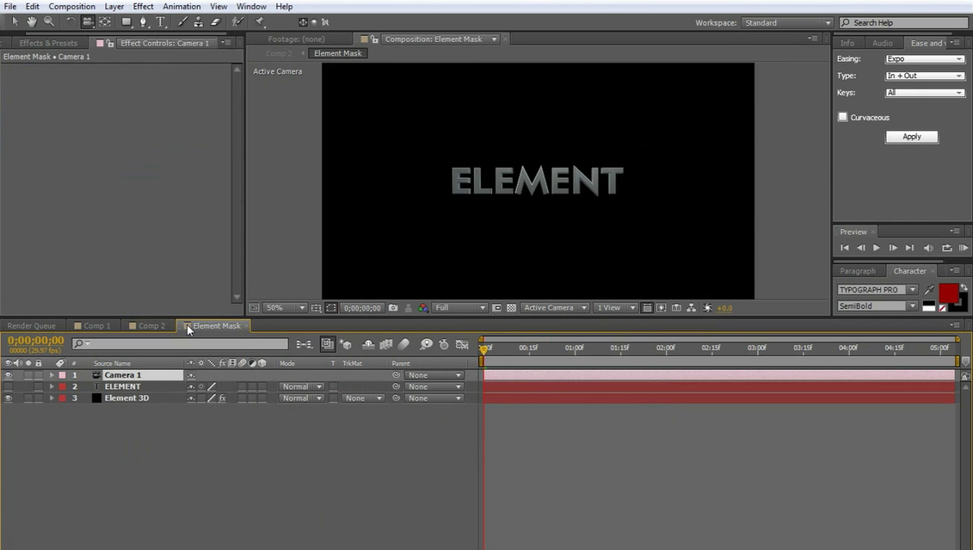
# Stack the Element Mask timeline above Comp 2's and enlarge both timeline panels
pyautogui.moveTo(187, 327); pyautogui.dragTo(271, 346)
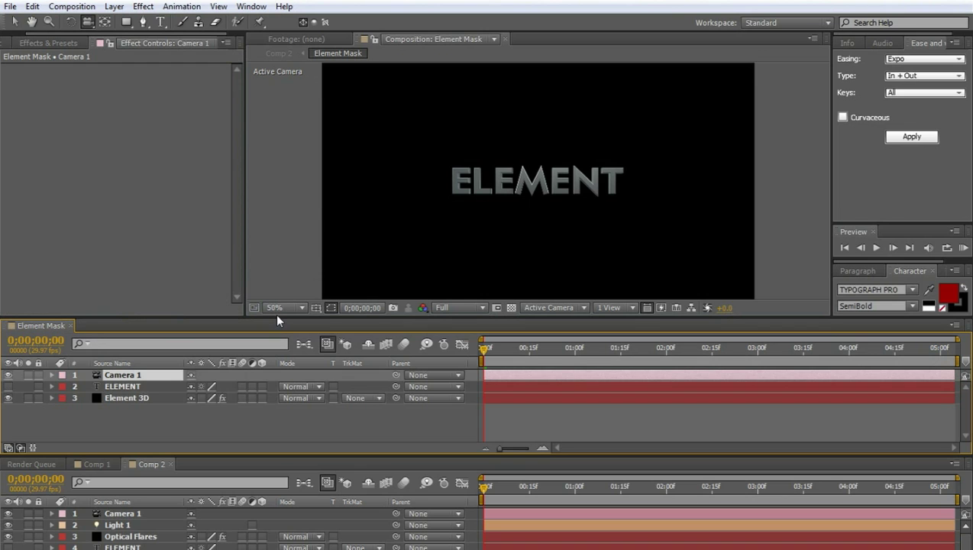
pyautogui.moveTo(277, 319); pyautogui.dragTo(279, 165)
pyautogui.moveTo(277, 458); pyautogui.dragTo(277, 312)
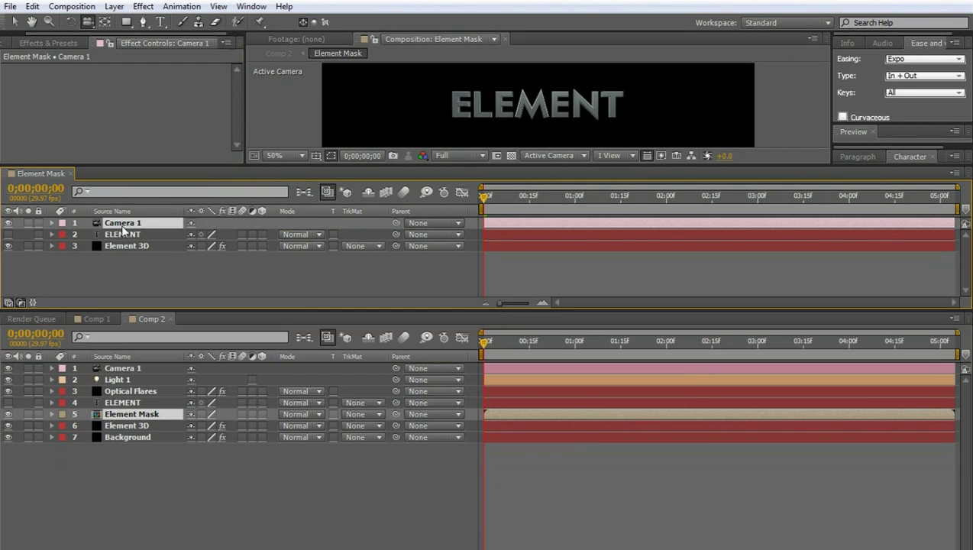
# Reveal Position and Point of Interest for the Camera 1 layers in both comps
pyautogui.press('p')
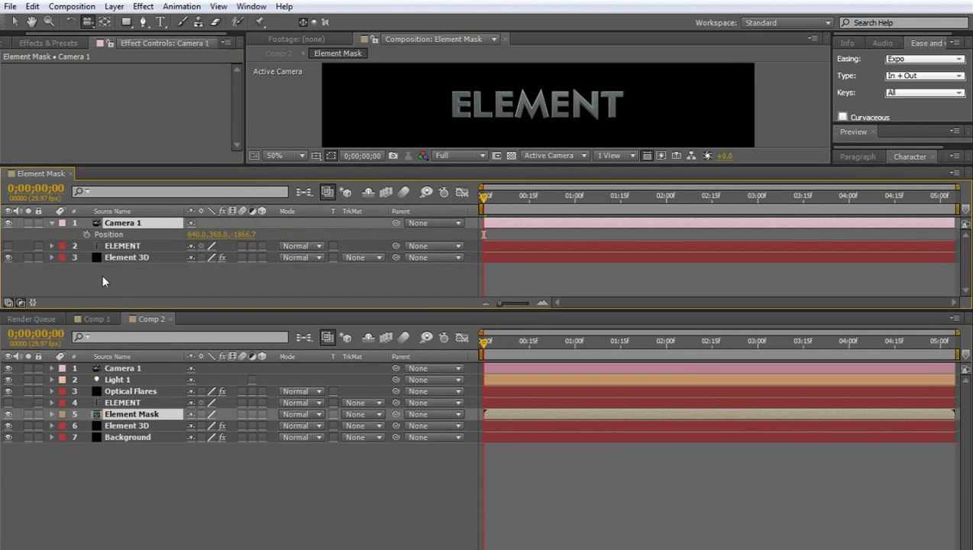
pyautogui.hotkey('shift', 'a')
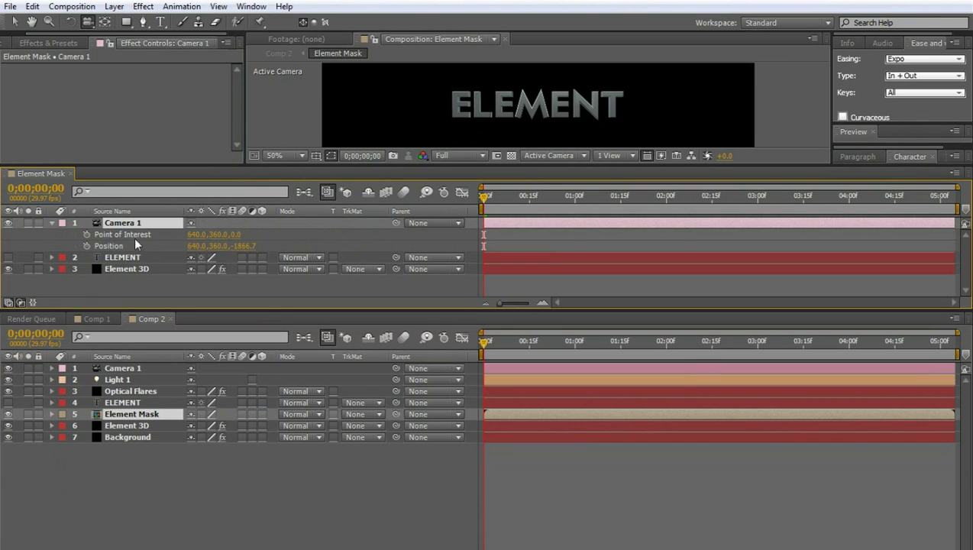
pyautogui.click(132, 369)
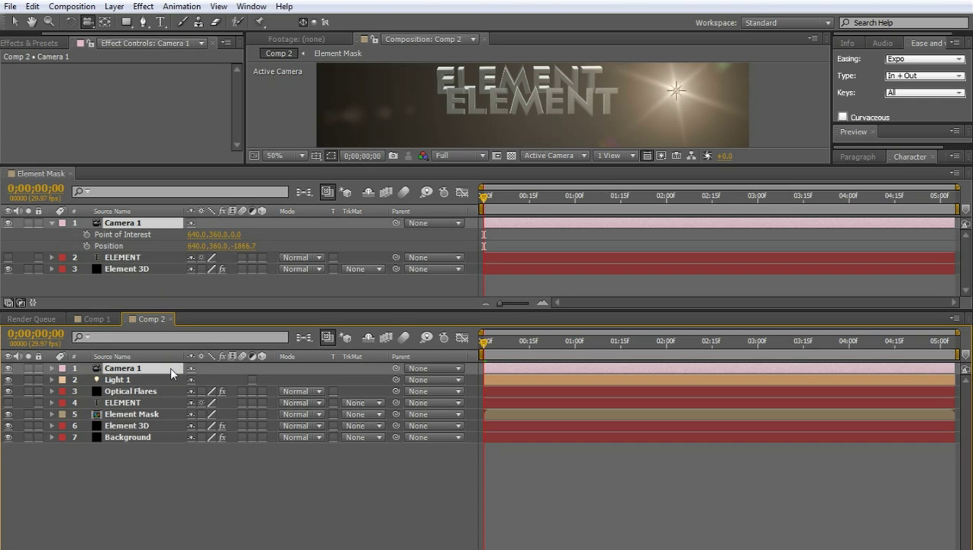
pyautogui.press('p')
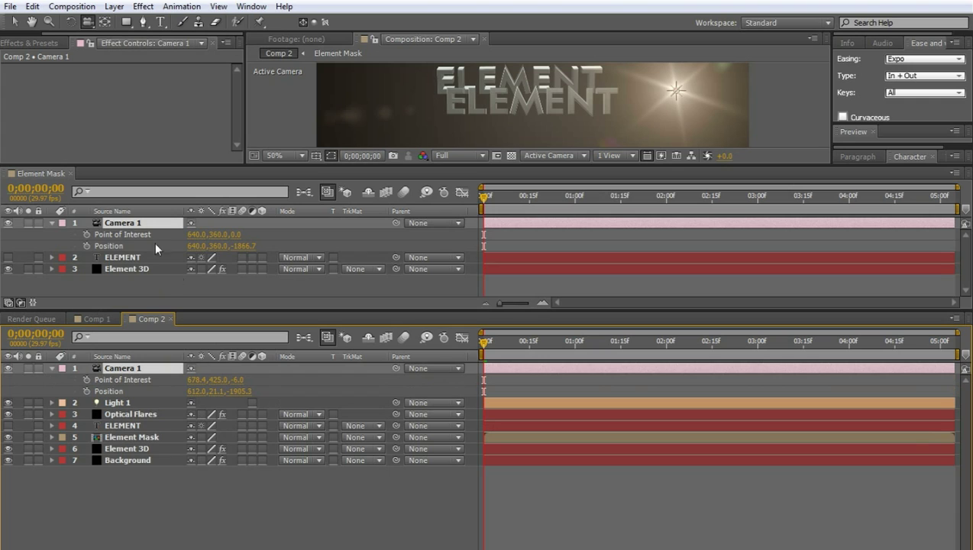
# Expression-link Element Mask camera's Point of Interest and Position to Comp 2's Camera 1
pyautogui.keyDown('alt'); pyautogui.click(86, 235); pyautogui.keyUp('alt')
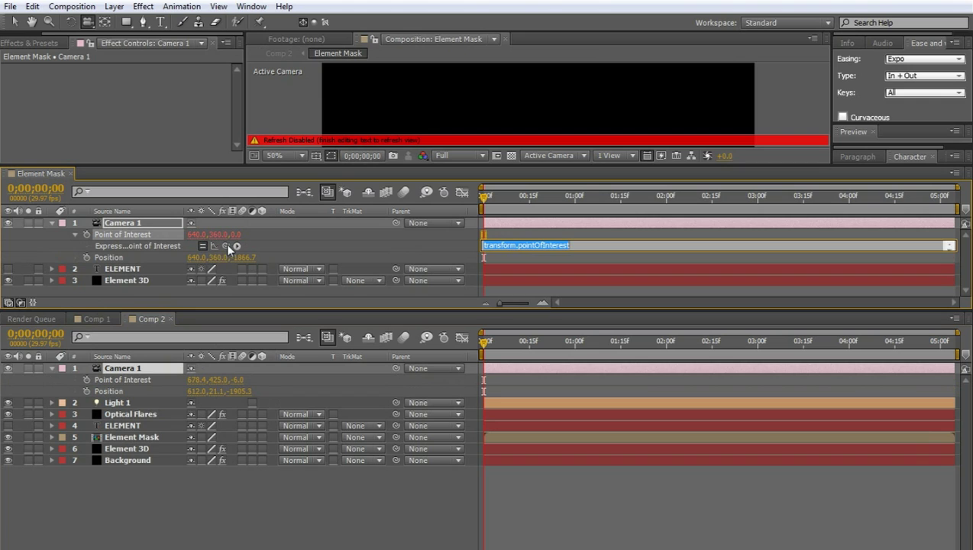
pyautogui.moveTo(228, 246); pyautogui.dragTo(142, 378)
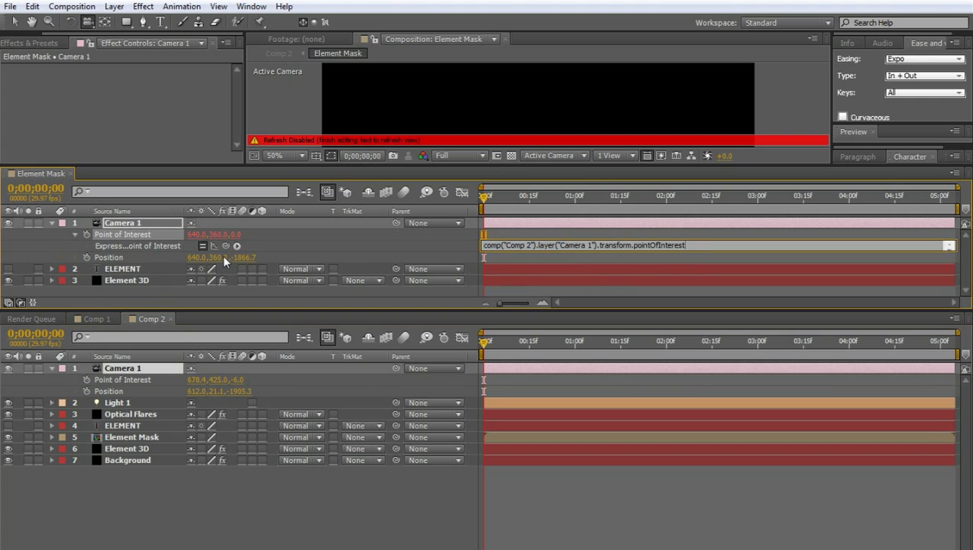
pyautogui.keyDown('alt'); pyautogui.click(86, 256); pyautogui.keyUp('alt')
pyautogui.moveTo(226, 269); pyautogui.dragTo(124, 385)
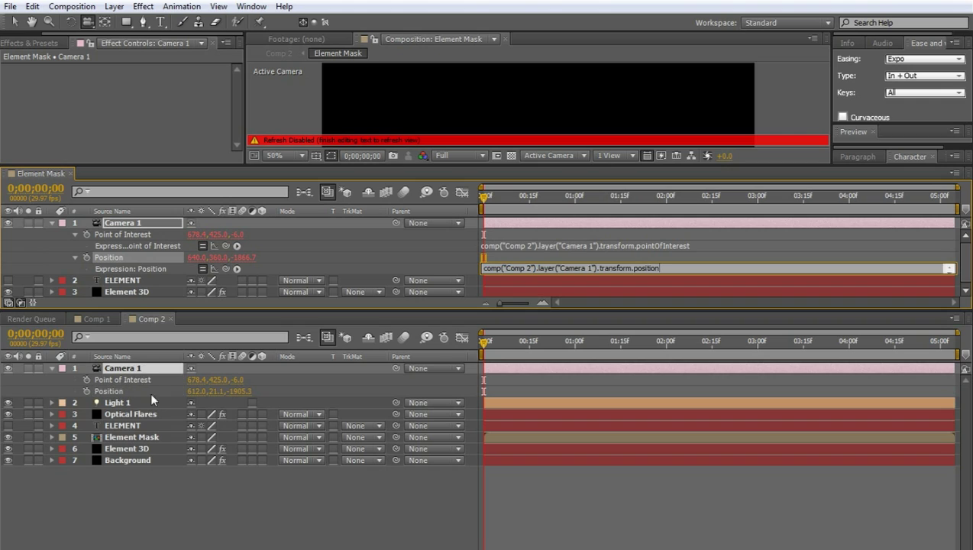
pyautogui.click(254, 225)
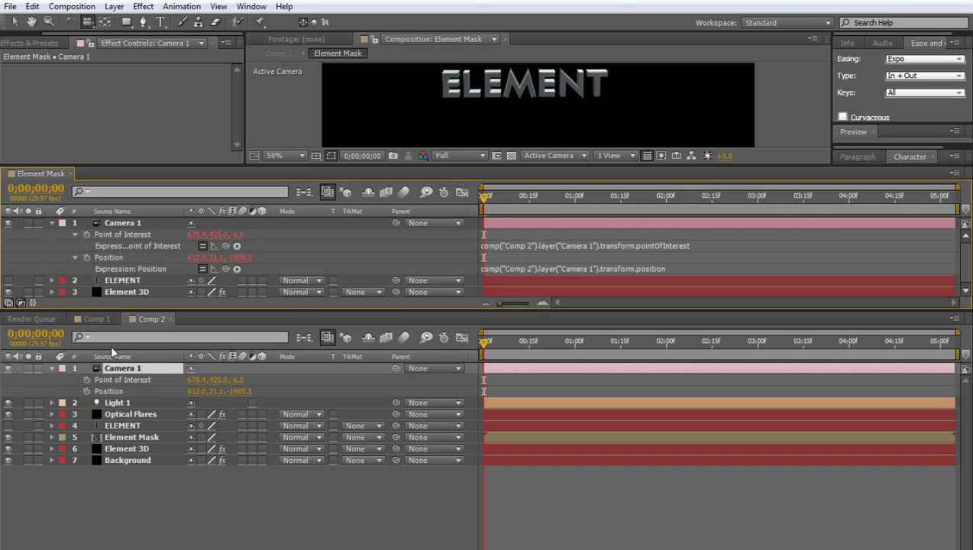
pyautogui.moveTo(65, 175); pyautogui.dragTo(317, 408)
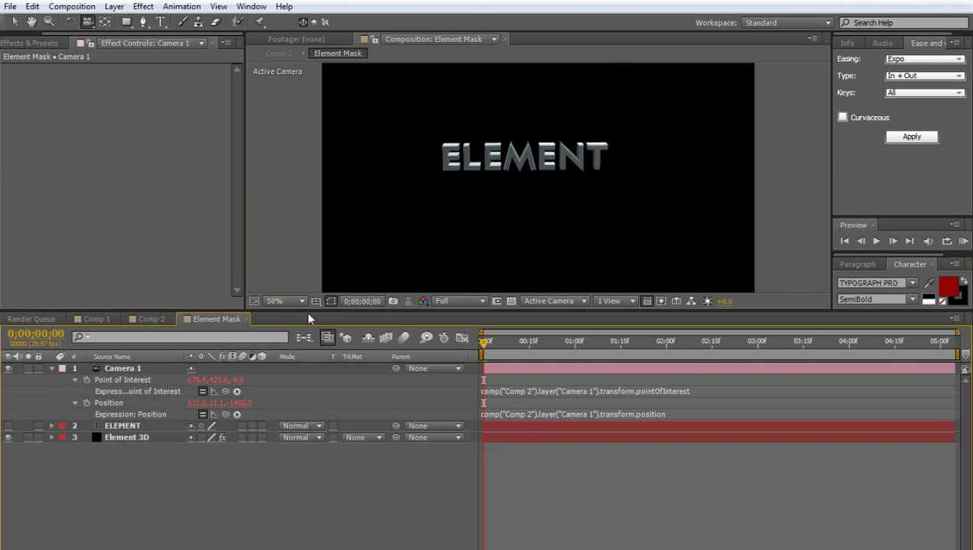
# In Comp 2, turn off the Element Mask layer's visibility
pyautogui.moveTo(312, 311); pyautogui.dragTo(309, 278)
pyautogui.click(151, 282)
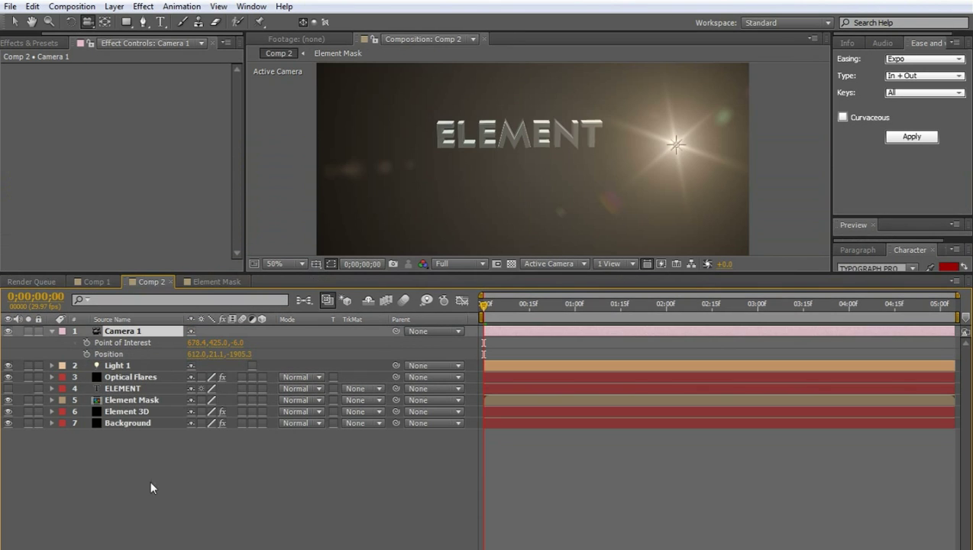
pyautogui.click(125, 405)
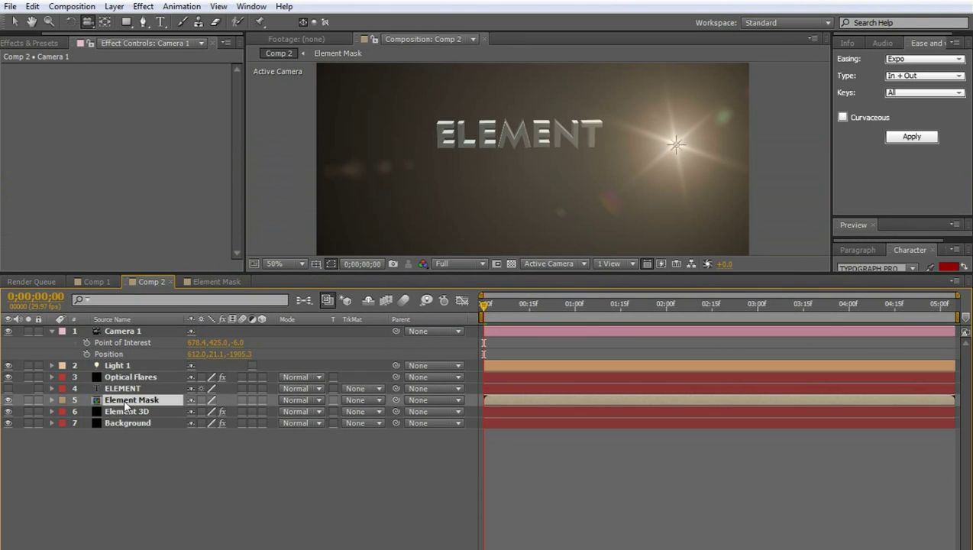
pyautogui.click(8, 399)
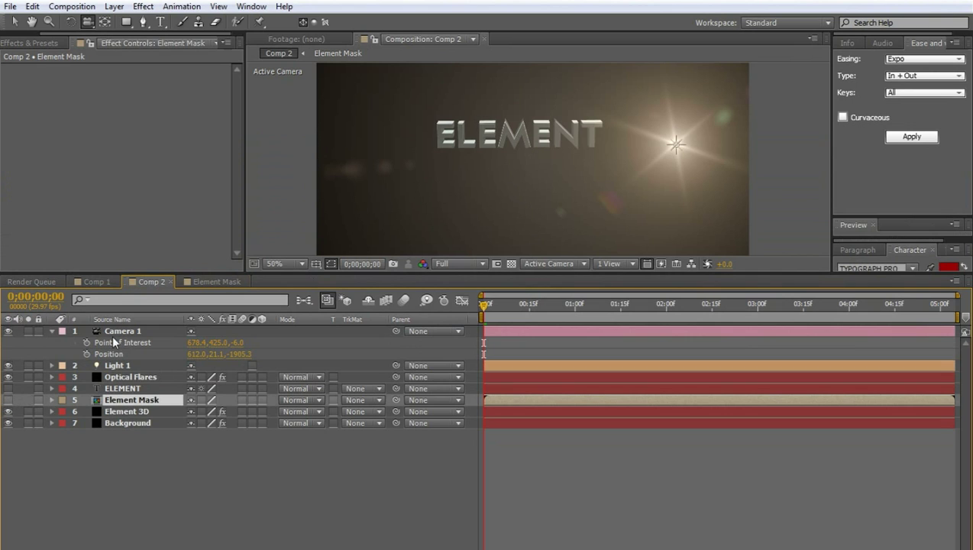
# Dolly Camera 1 in to Position 643.1, 301.6, -970.8 so ELEMENT fills the frame
pyautogui.click(118, 366)
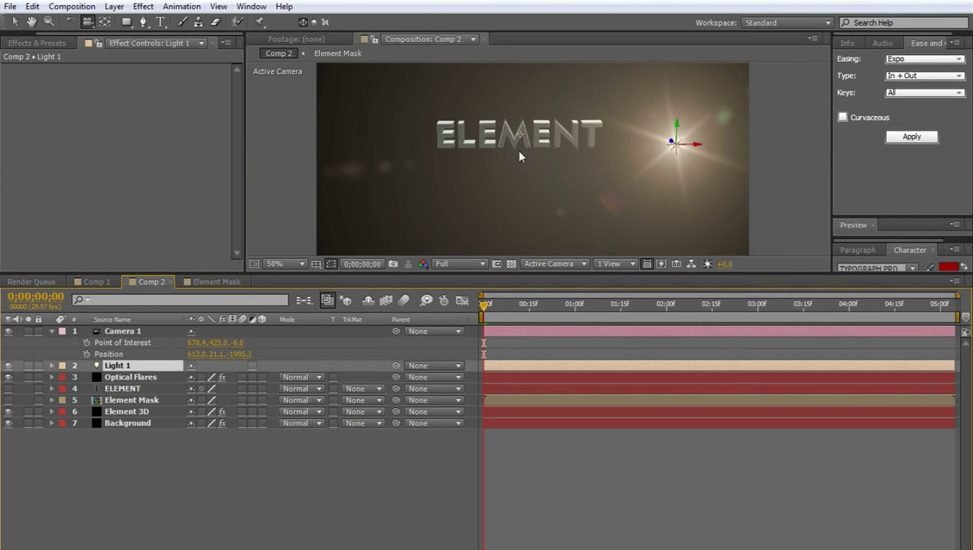
pyautogui.moveTo(568, 179); pyautogui.dragTo(592, 210)
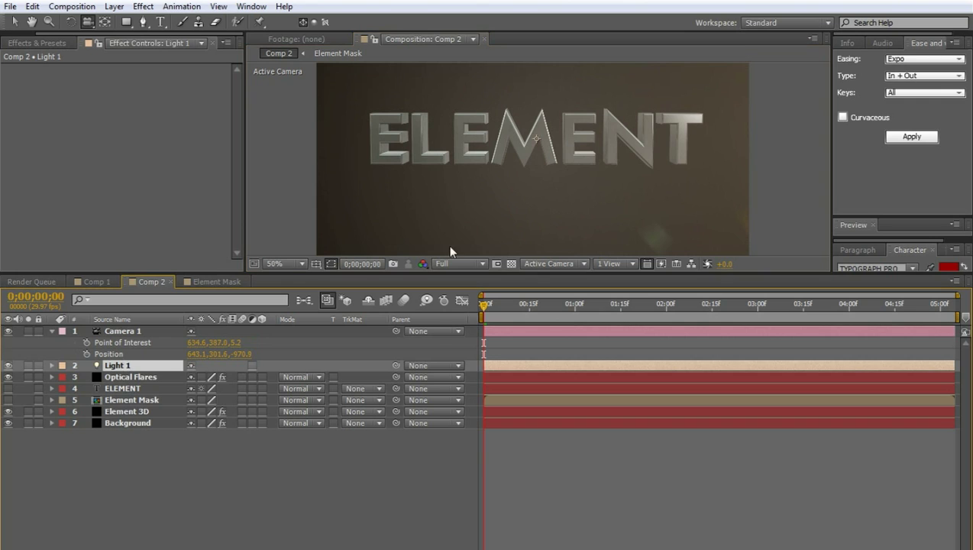
pyautogui.press(',')
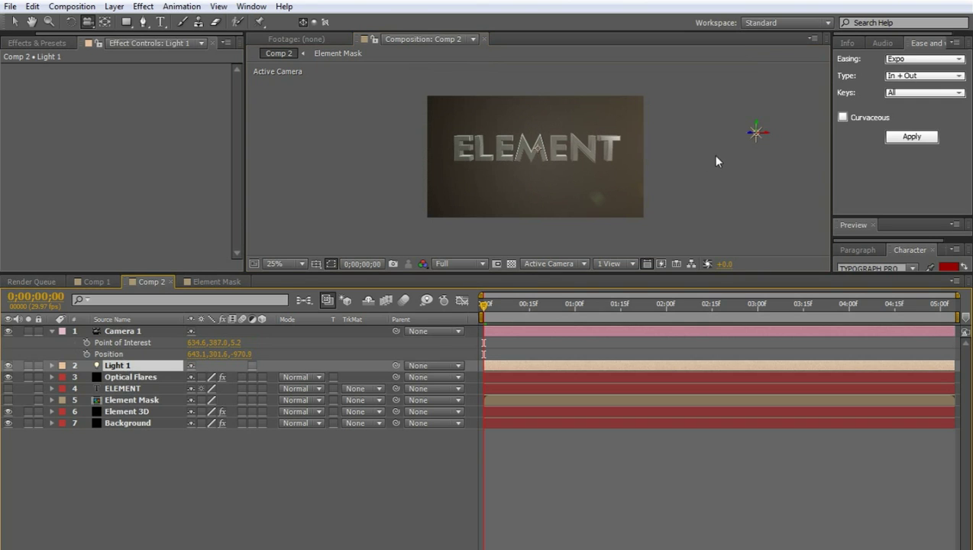
# Drag Light 1 so its flare sits behind the letter M at ELEMENT's centre
pyautogui.press('v')
pyautogui.moveTo(767, 132); pyautogui.dragTo(692, 140)
pyautogui.moveTo(528, 132); pyautogui.dragTo(531, 136)
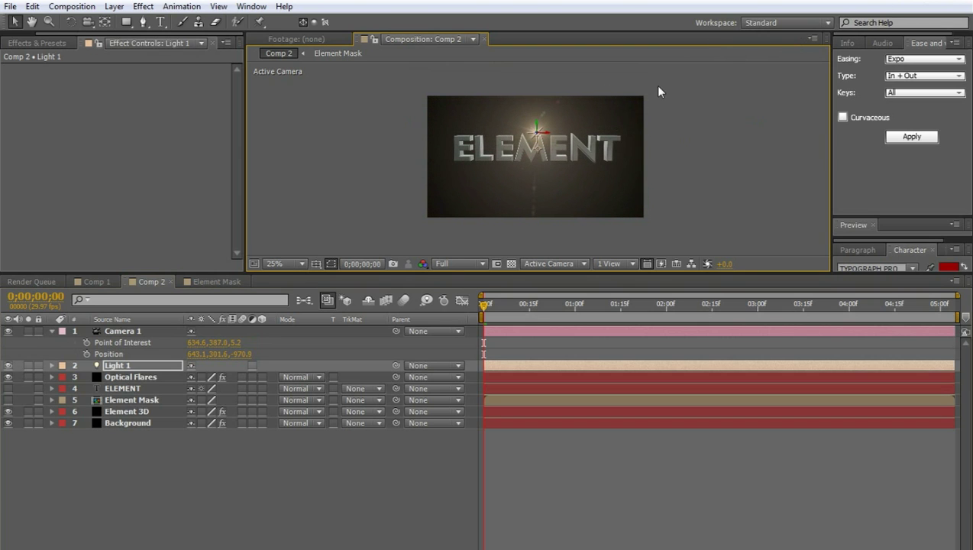
pyautogui.moveTo(533, 135); pyautogui.dragTo(537, 148)
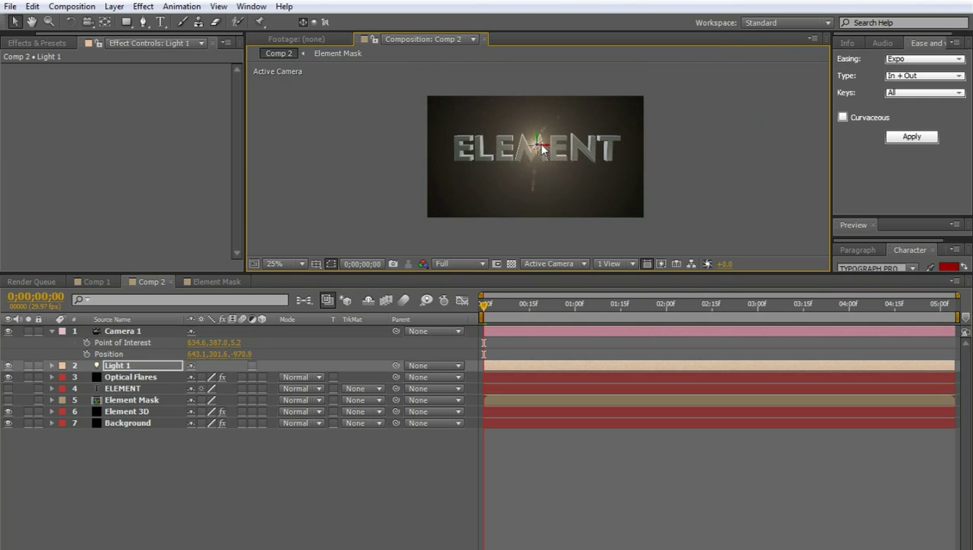
pyautogui.moveTo(536, 144); pyautogui.dragTo(545, 155)
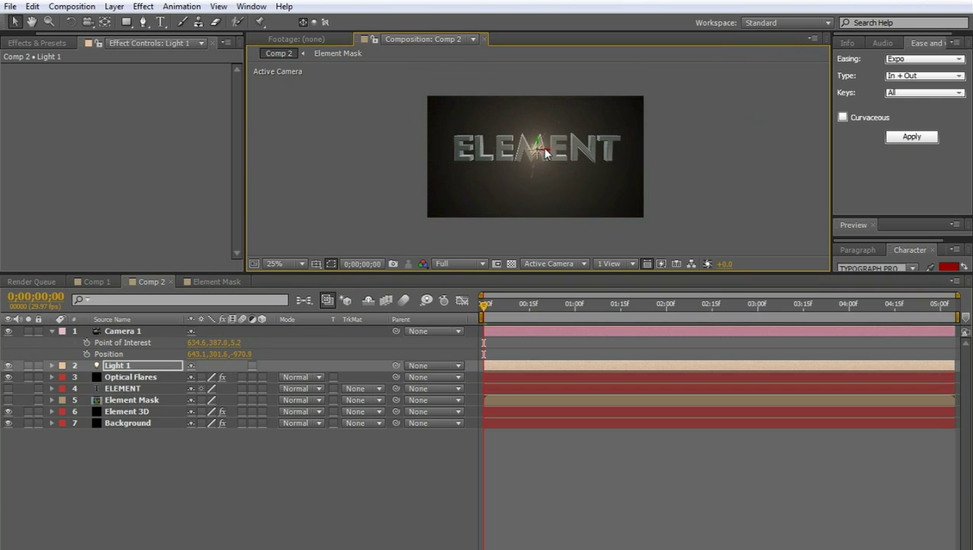
# Zoom in to check the light placement, then open the Element Mask precomp
pyautogui.scroll(4, 540, 156)
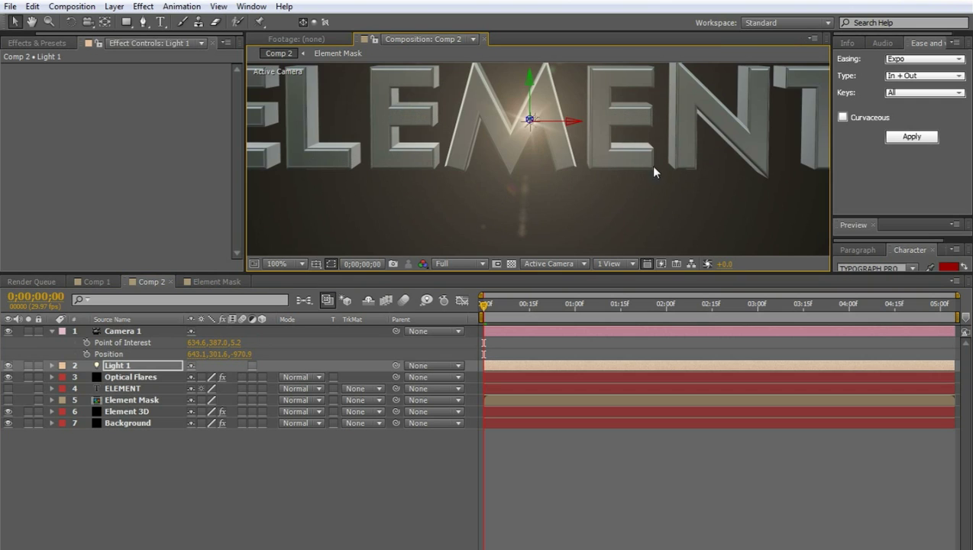
pyautogui.click(306, 547)
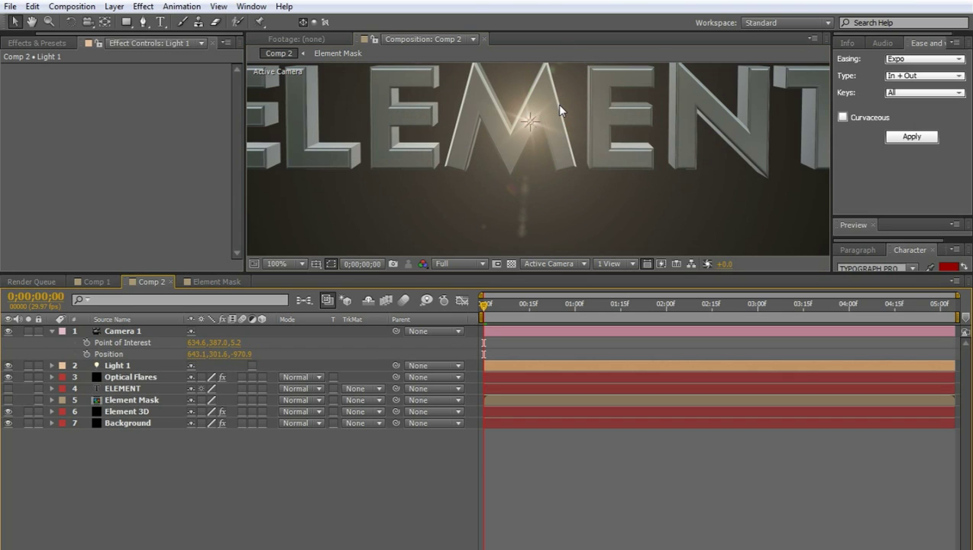
pyautogui.scroll(-2, 559, 107)
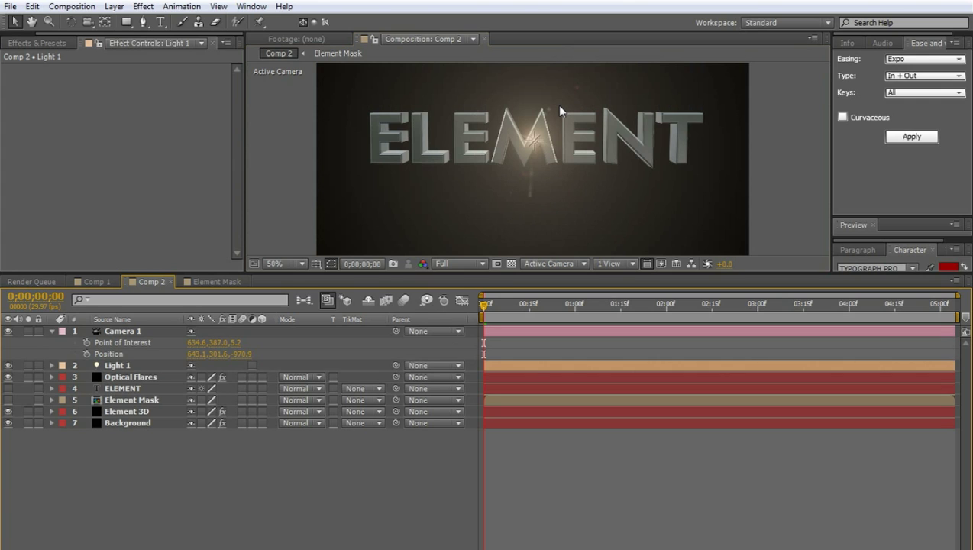
pyautogui.doubleClick(116, 399)
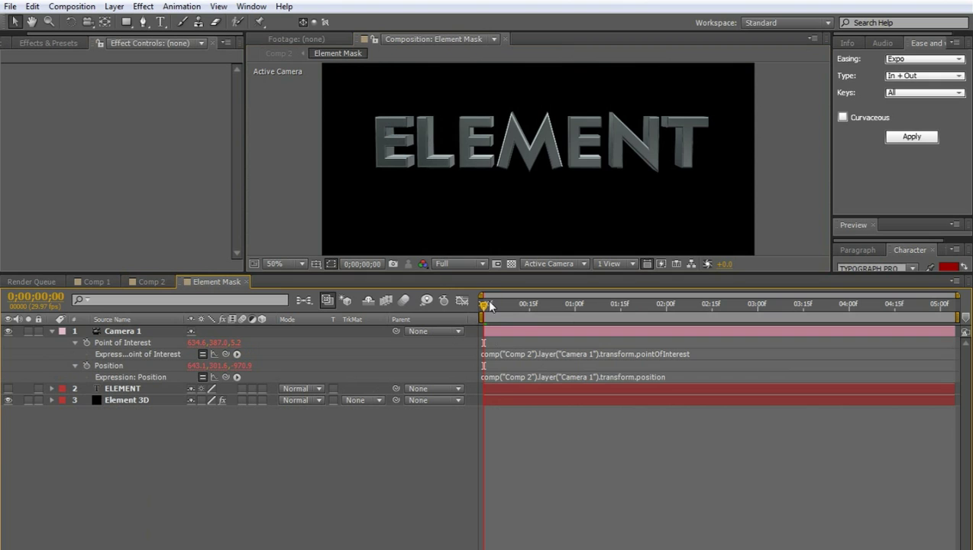
# Set starting Point of Interest and Position keyframes on Comp 2's Camera 1 at 0;00
pyautogui.moveTo(485, 304); pyautogui.dragTo(401, 313)
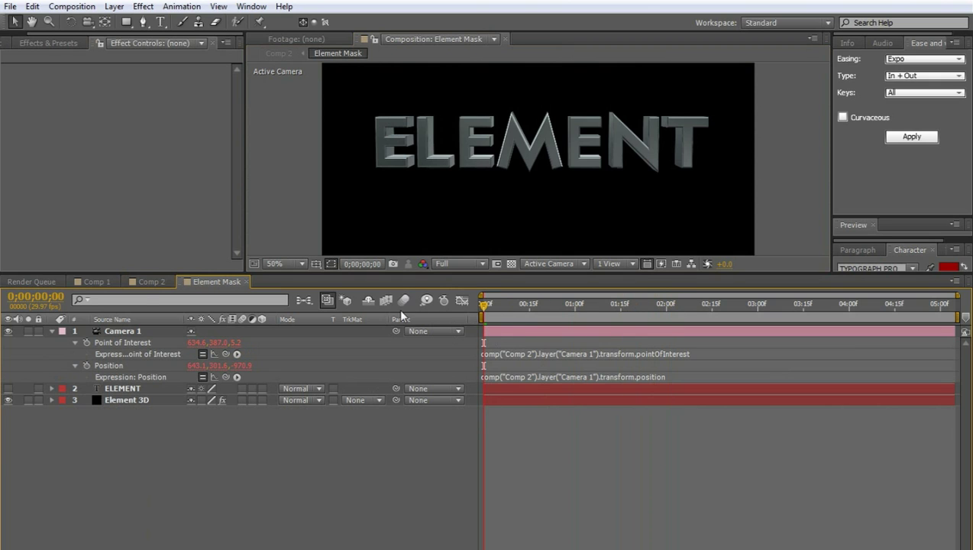
pyautogui.click(142, 281)
pyautogui.click(139, 333)
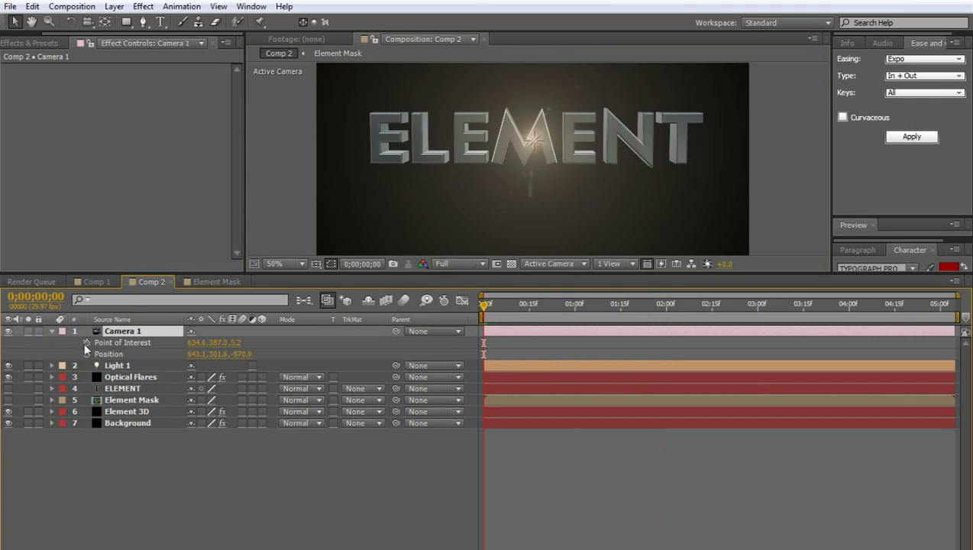
pyautogui.click(87, 343)
pyautogui.click(87, 354)
pyautogui.press(',')
pyautogui.press('c')
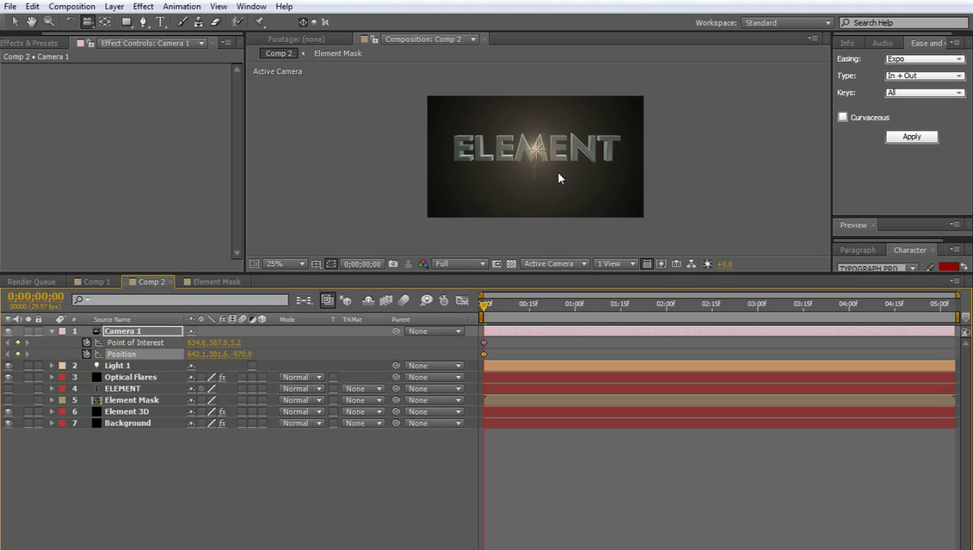
# At the comp end (5;04), orbit Camera 1 in close around ELEMENT and preview
pyautogui.click(491, 307)
pyautogui.moveTo(491, 307); pyautogui.dragTo(806, 331)
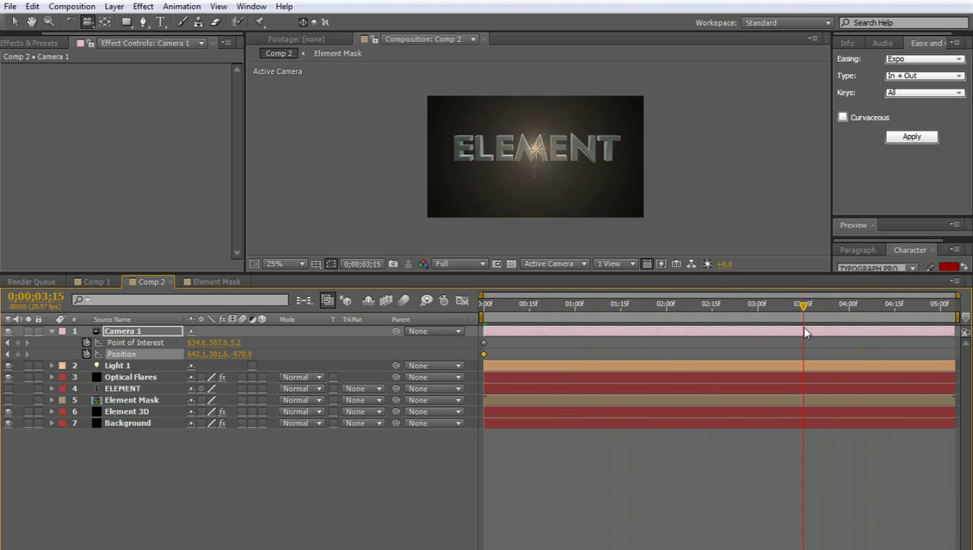
pyautogui.moveTo(805, 330); pyautogui.dragTo(851, 330)
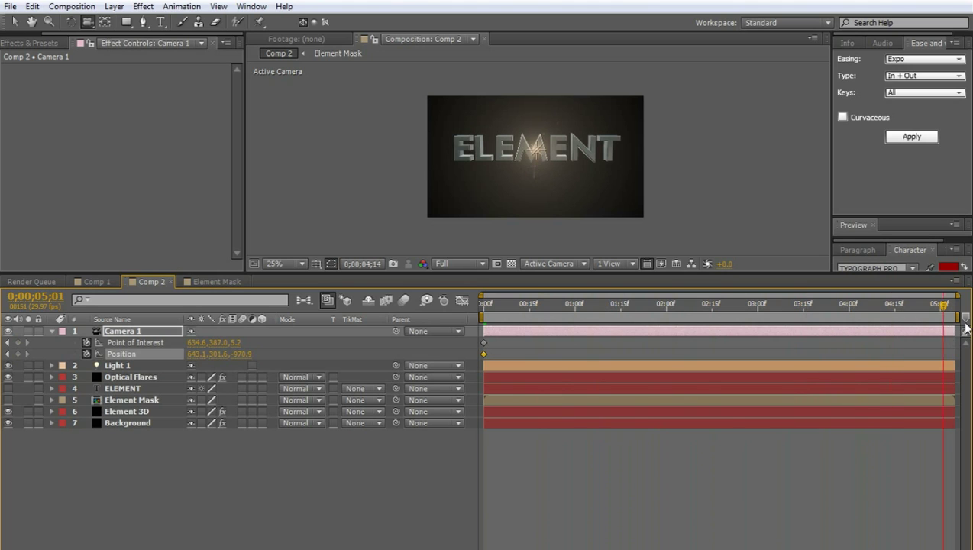
pyautogui.press('End')
pyautogui.moveTo(593, 176); pyautogui.dragTo(508, 176)
pyautogui.moveTo(577, 177)
pyautogui.mouseDown()
pyautogui.moveTo(497, 155)
pyautogui.moveTo(447, 166)
pyautogui.moveTo(600, 178)
pyautogui.moveTo(488, 149)
pyautogui.moveTo(461, 172)
pyautogui.moveTo(562, 169)
pyautogui.moveTo(592, 186)
pyautogui.mouseUp()
pyautogui.moveTo(941, 306); pyautogui.dragTo(481, 307)
pyautogui.moveTo(513, 167); pyautogui.dragTo(517, 167)
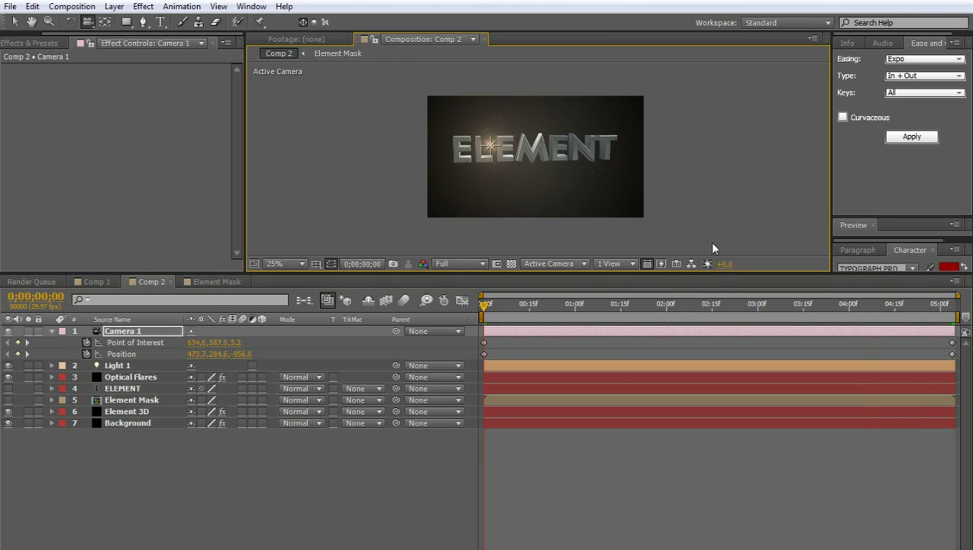
pyautogui.press('space')
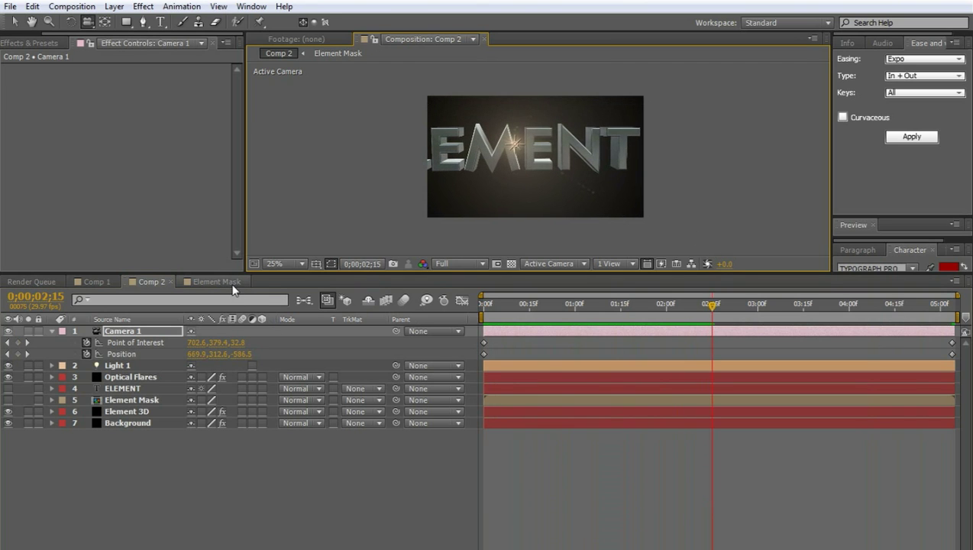
pyautogui.press('space')
pyautogui.moveTo(484, 304); pyautogui.dragTo(393, 314)
pyautogui.click(200, 282)
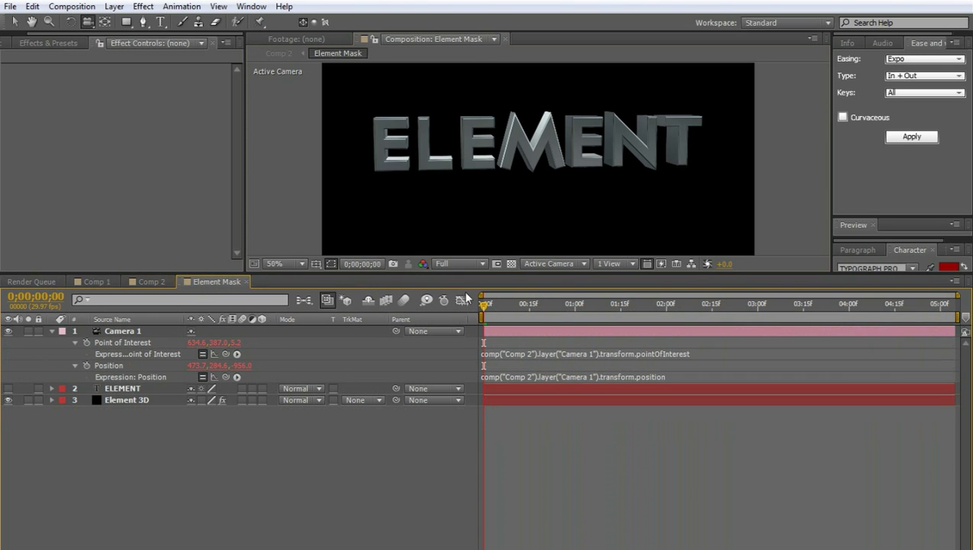
pyautogui.moveTo(483, 305); pyautogui.dragTo(463, 305)
pyautogui.click(150, 282)
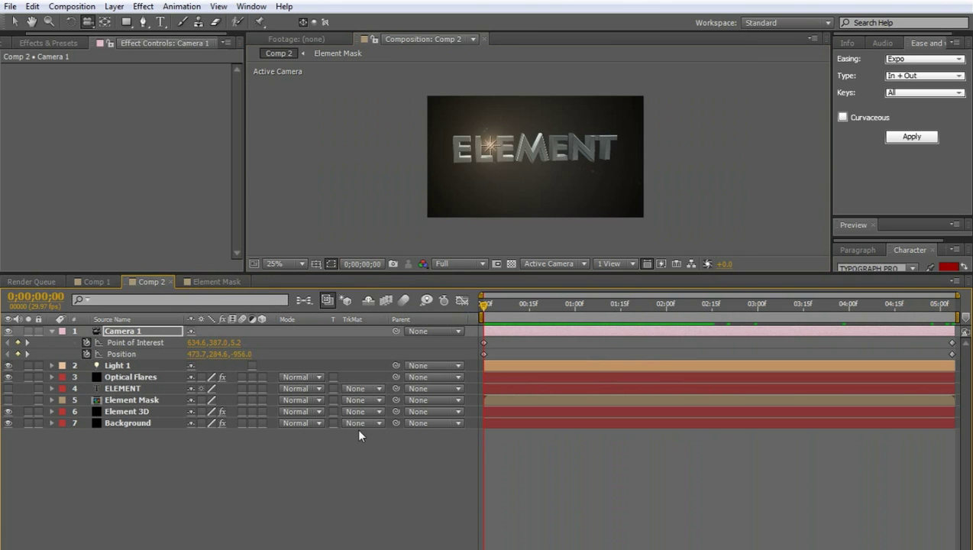
pyautogui.click(191, 453)
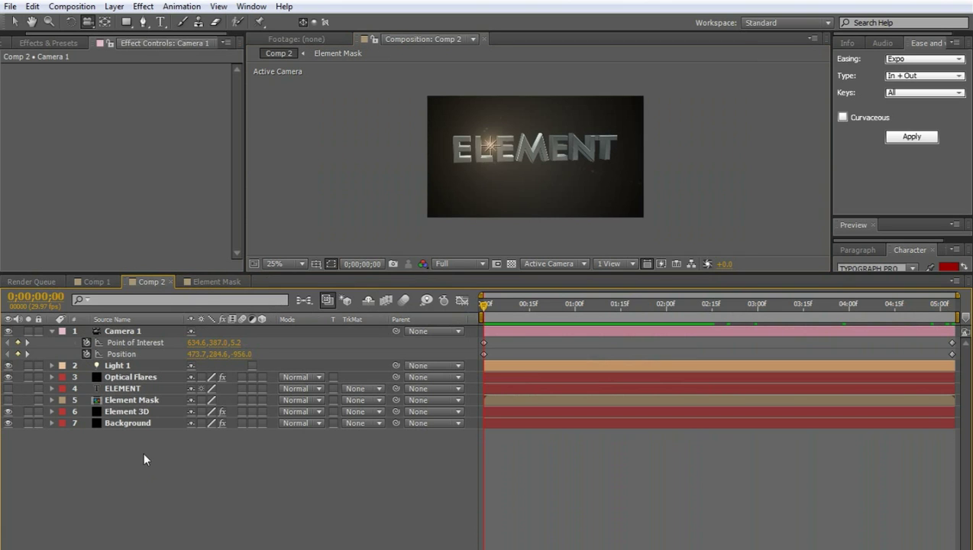
# Raise the Optical Flares brightness to 290
pyautogui.click(126, 377)
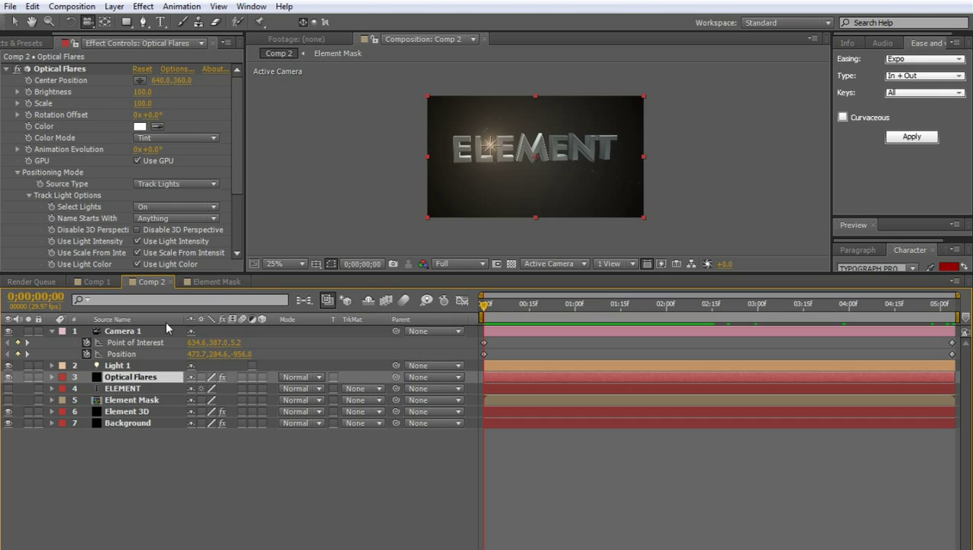
pyautogui.click(239, 102)
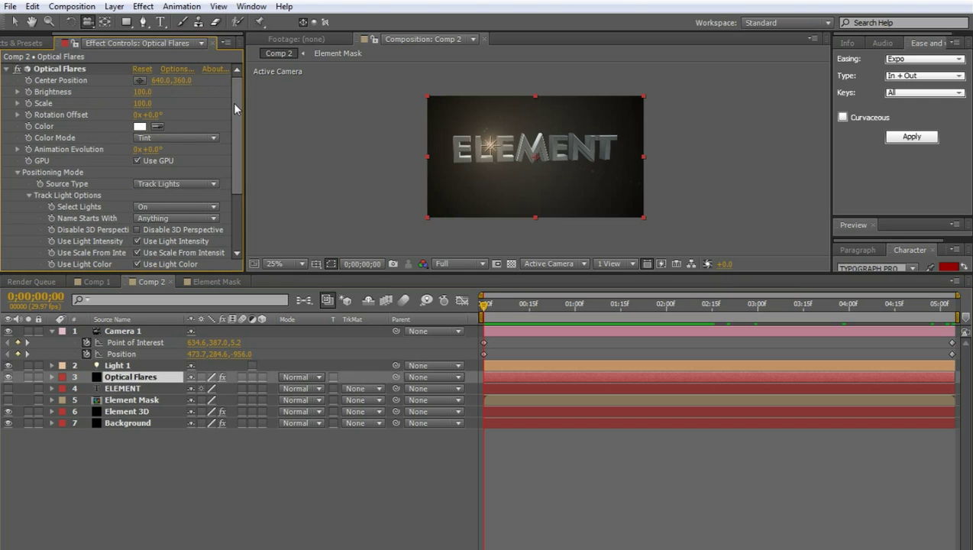
pyautogui.scroll(-2, 234, 115)
pyautogui.scroll(2, 236, 127)
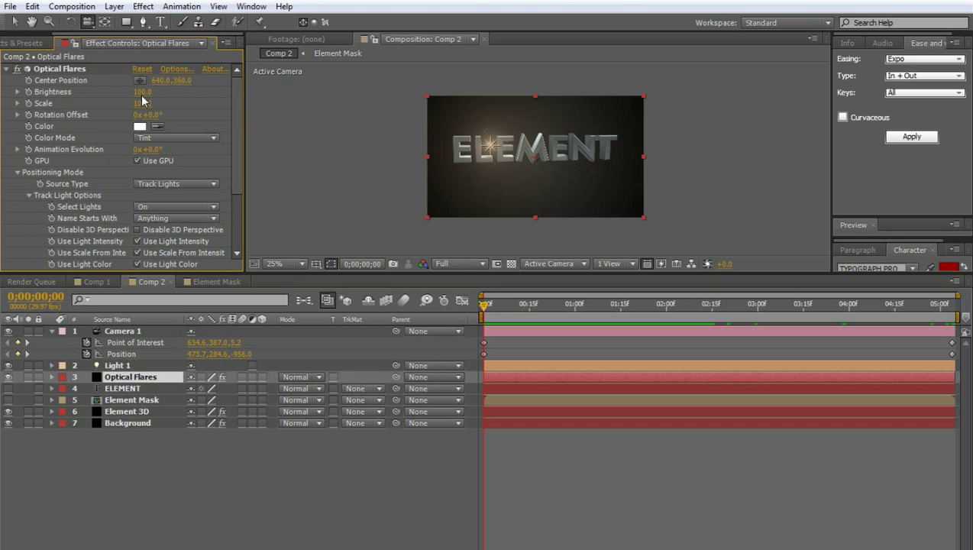
pyautogui.moveTo(143, 89); pyautogui.dragTo(152, 88)
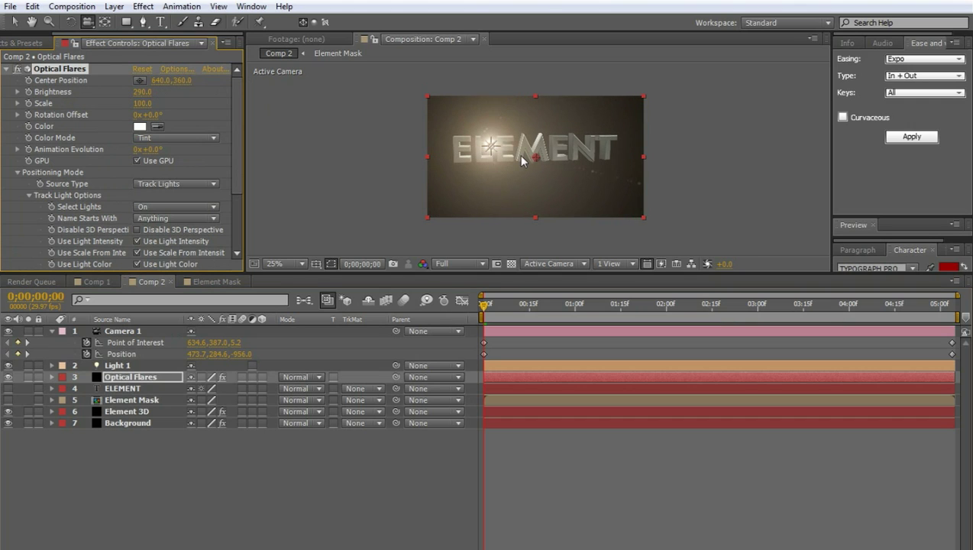
pyautogui.scroll(2, 519, 155)
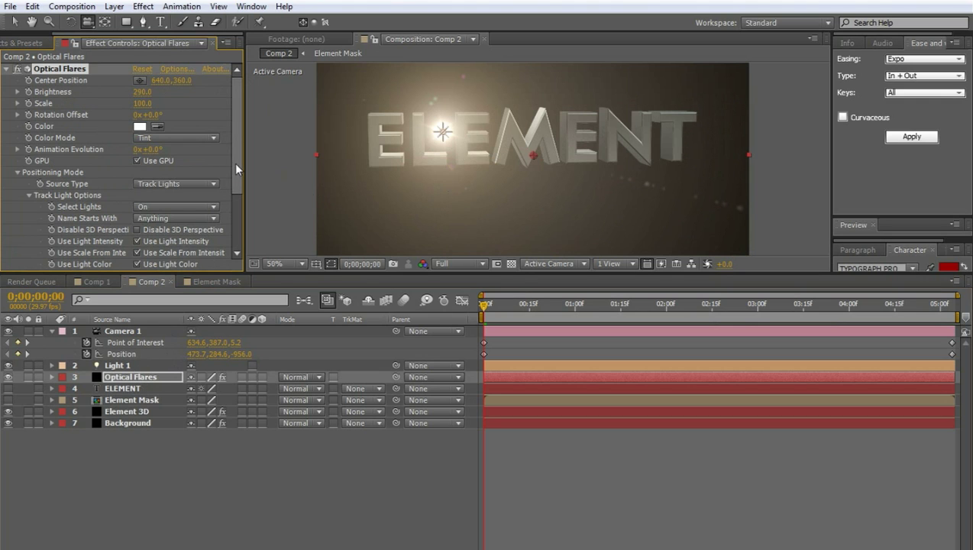
pyautogui.moveTo(234, 162); pyautogui.dragTo(234, 220)
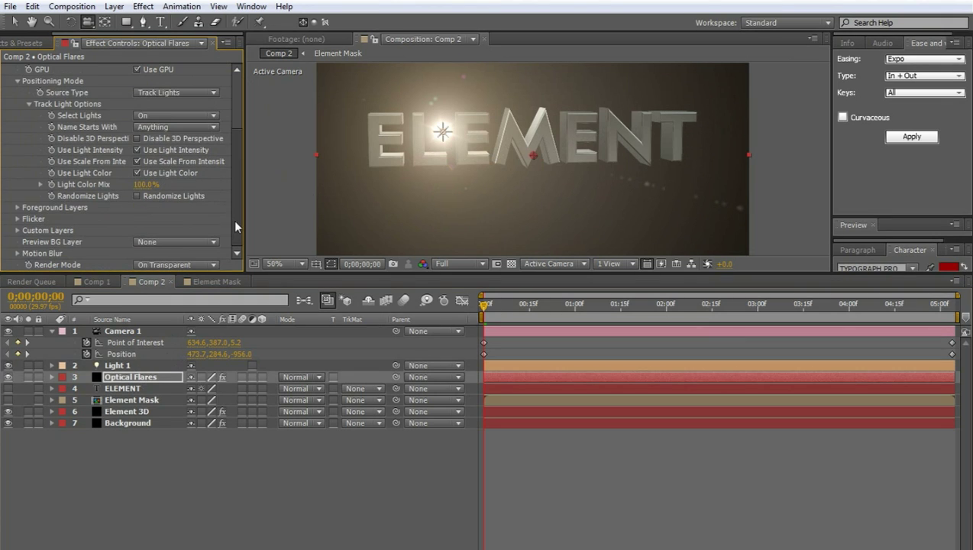
# Set Foreground Layer 1's source to 5. Element Mask with Alpha sampling to occlude the flare
pyautogui.click(18, 206)
pyautogui.scroll(-3, 234, 220)
pyautogui.scroll(-2, 233, 220)
pyautogui.click(195, 196)
pyautogui.click(175, 210)
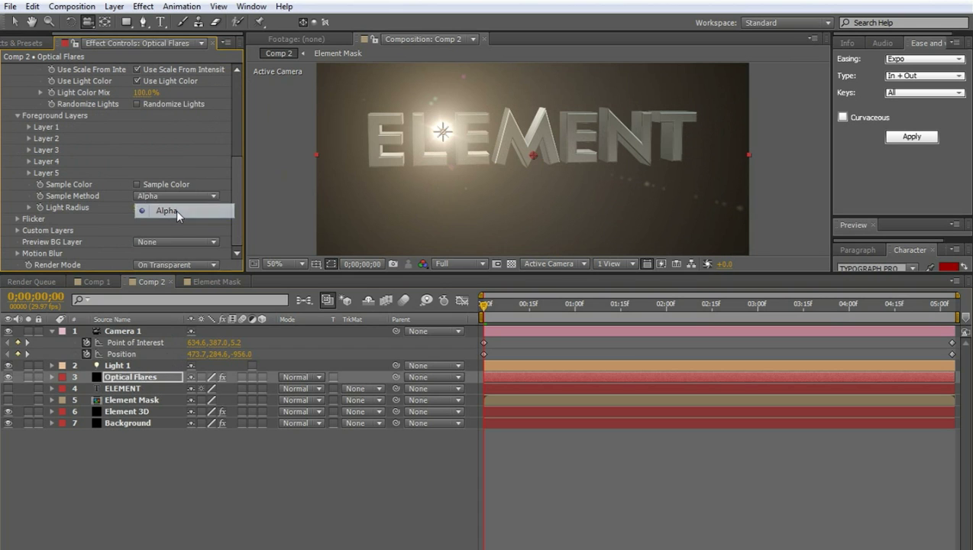
pyautogui.click(29, 126)
pyautogui.click(150, 139)
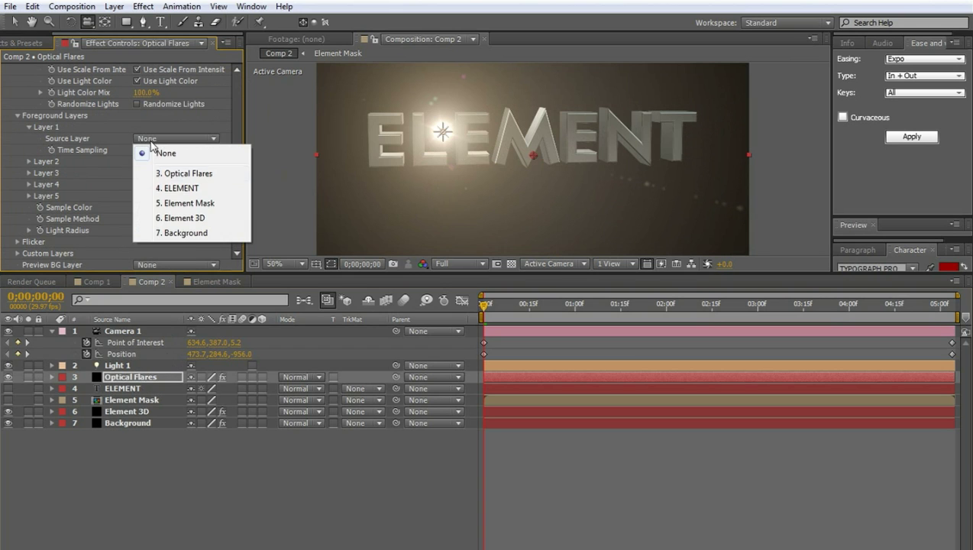
pyautogui.click(195, 204)
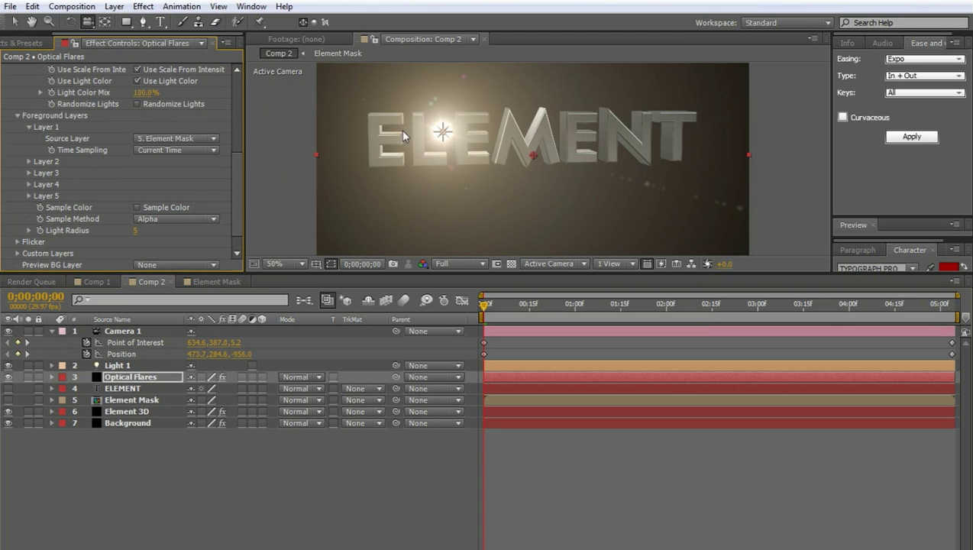
pyautogui.moveTo(484, 306)
pyautogui.mouseDown()
pyautogui.moveTo(524, 313)
pyautogui.moveTo(482, 313)
pyautogui.moveTo(582, 319)
pyautogui.moveTo(798, 313)
pyautogui.moveTo(481, 313)
pyautogui.mouseUp()
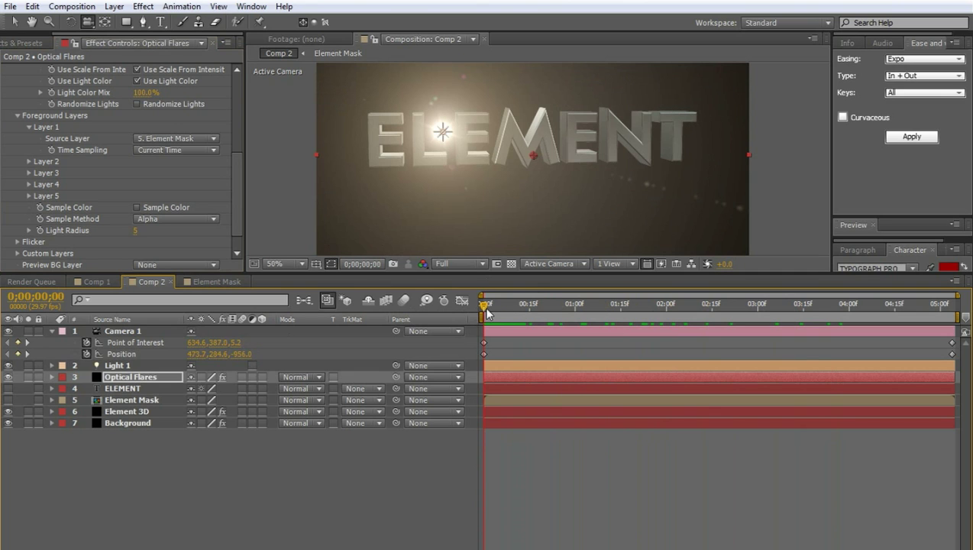
pyautogui.moveTo(484, 305); pyautogui.dragTo(524, 311)
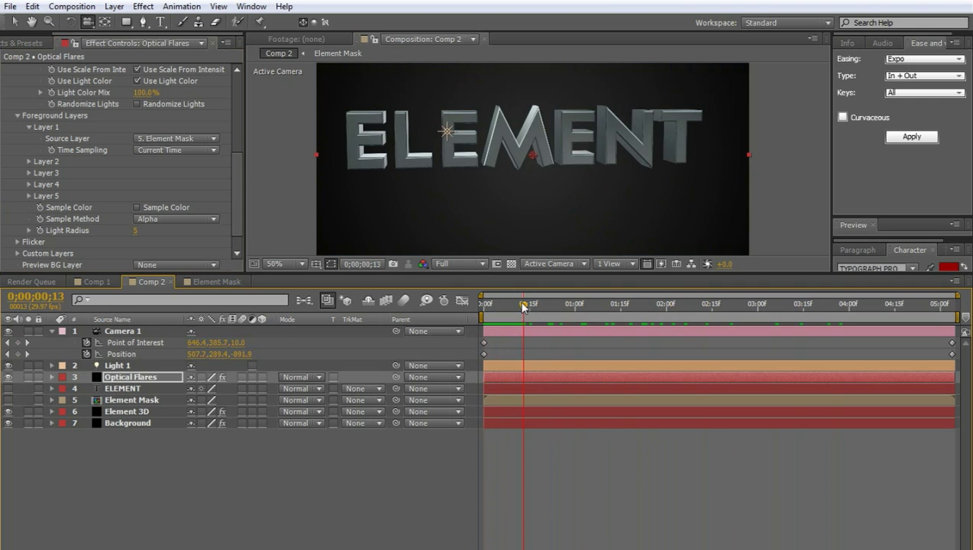
pyautogui.click(134, 378)
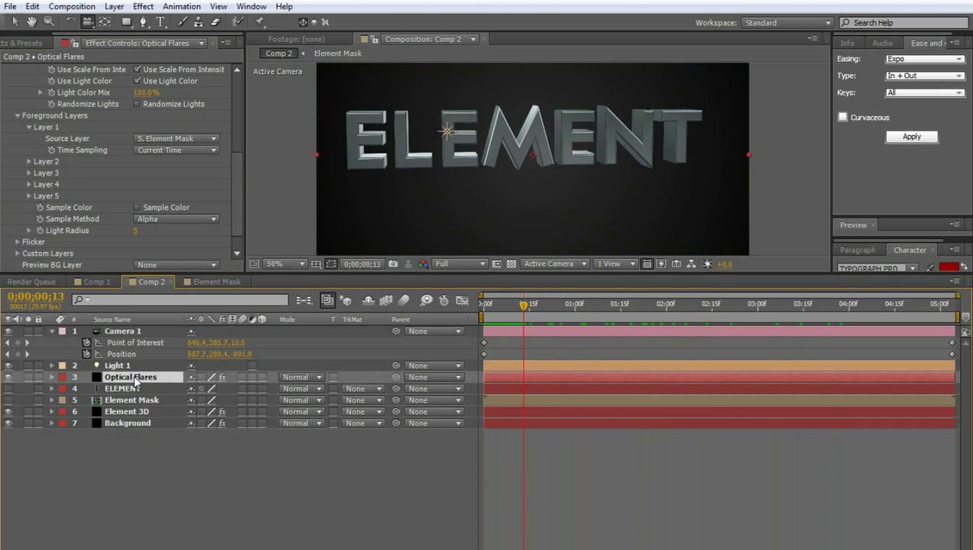
pyautogui.hotkey('ctrl', 'd')
# Move the Optical Flares copy between Element 3D and Background
pyautogui.click(134, 390)
pyautogui.moveTo(135, 389); pyautogui.dragTo(147, 431)
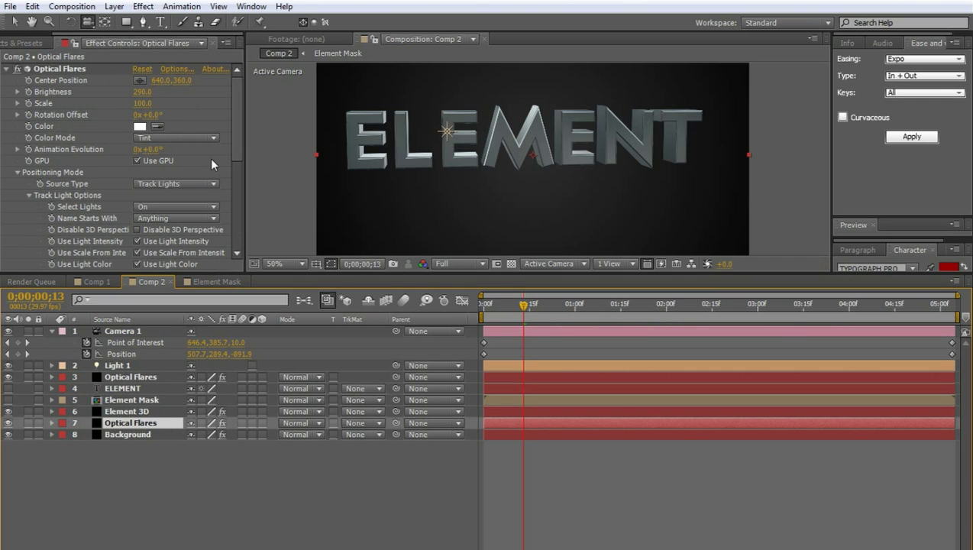
pyautogui.scroll(-6, 210, 162)
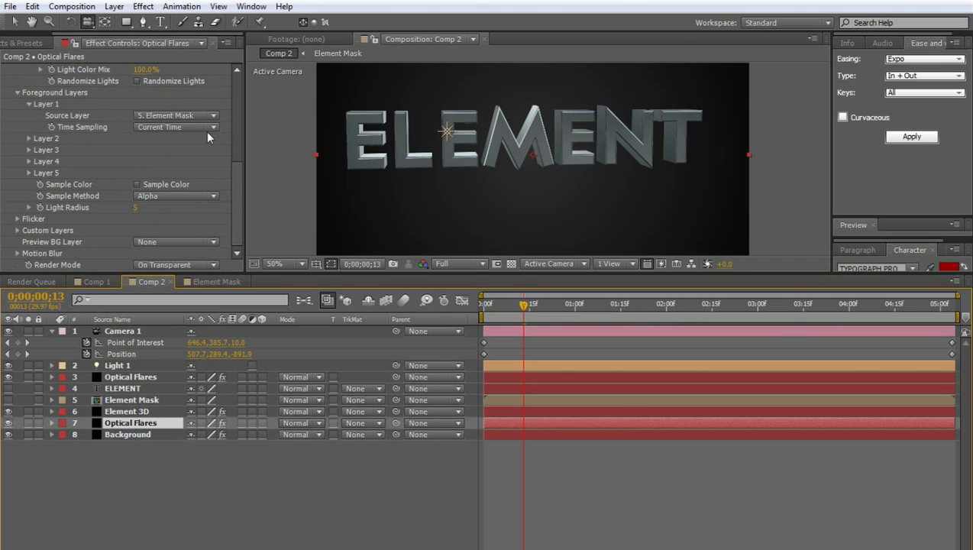
pyautogui.scroll(6, 223, 137)
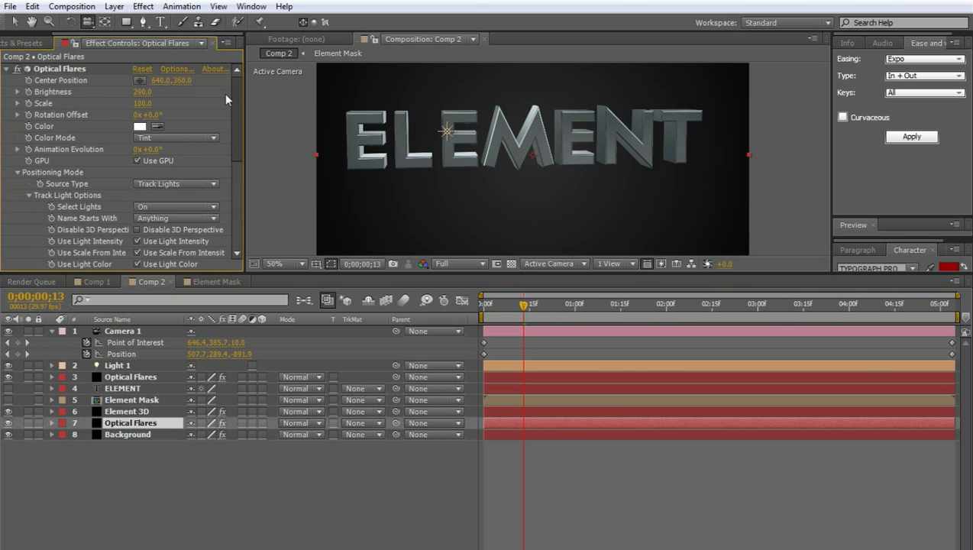
pyautogui.scroll(-5, 226, 144)
pyautogui.scroll(-2, 231, 177)
# Set the copy's Foreground Layer 1 source to None and its brightness to 380
pyautogui.click(195, 146)
pyautogui.click(184, 162)
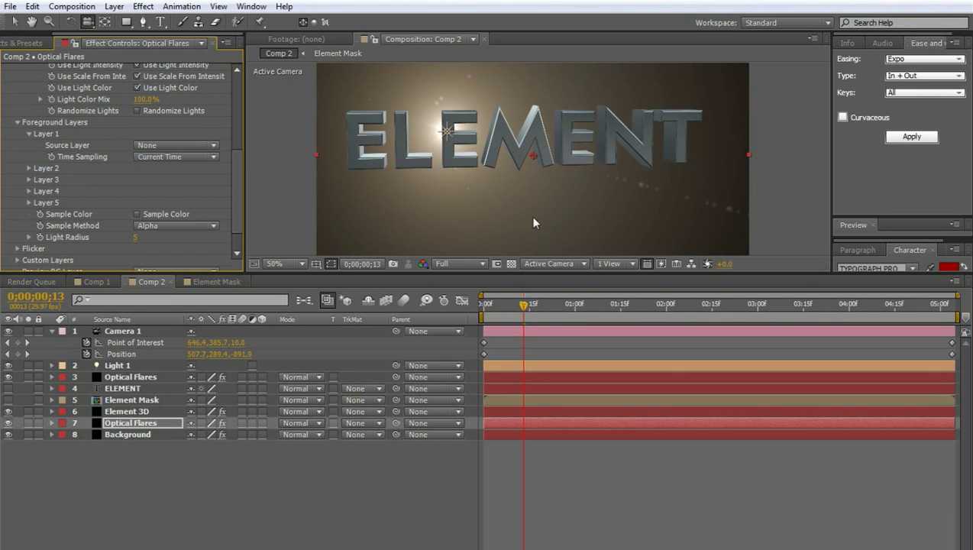
pyautogui.scroll(8, 186, 185)
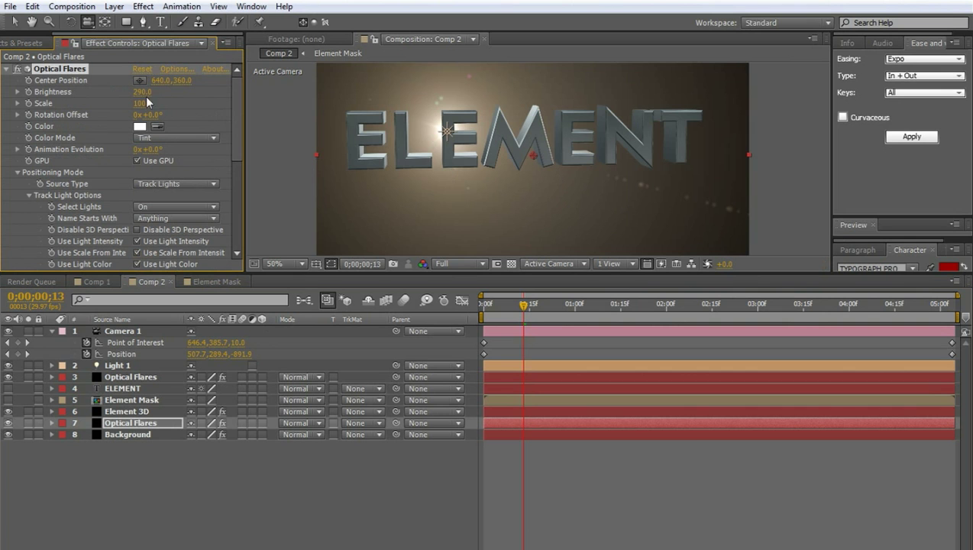
pyautogui.moveTo(145, 93); pyautogui.dragTo(149, 90)
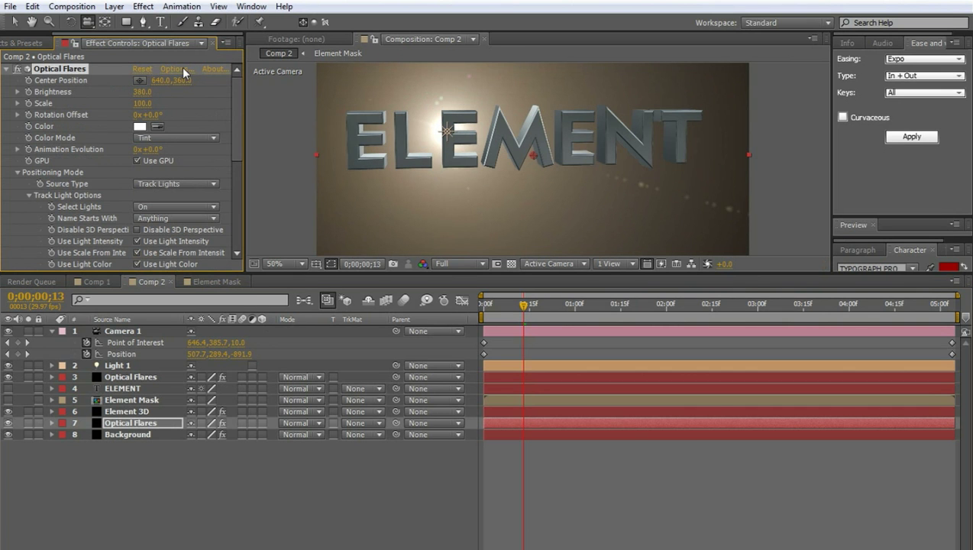
pyautogui.click(183, 69)
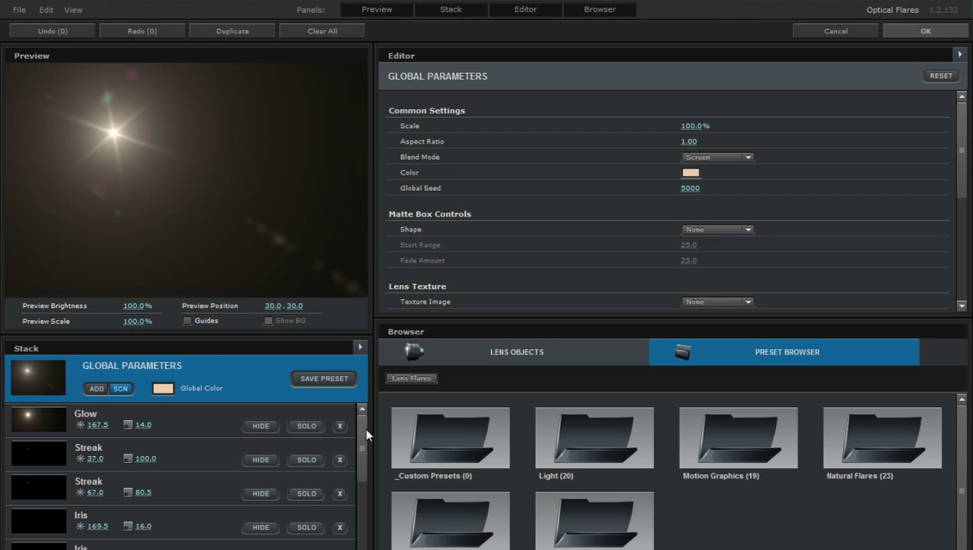
# In the Optical Flares editor, select the Glow element and preview it alone
pyautogui.moveTo(364, 426)
pyautogui.mouseDown()
pyautogui.moveTo(361, 440)
pyautogui.moveTo(361, 416)
pyautogui.mouseUp()
pyautogui.click(214, 424)
pyautogui.click(306, 425)
pyautogui.click(311, 426)
# Delete every streak, iris and ring element so only Glow remains, and apply
pyautogui.click(339, 459)
pyautogui.click(340, 459)
pyautogui.click(340, 459)
pyautogui.click(340, 459)
pyautogui.click(340, 459)
pyautogui.click(340, 459)
pyautogui.click(340, 459)
pyautogui.click(340, 459)
pyautogui.click(340, 459)
pyautogui.click(340, 459)
pyautogui.click(340, 458)
pyautogui.click(340, 459)
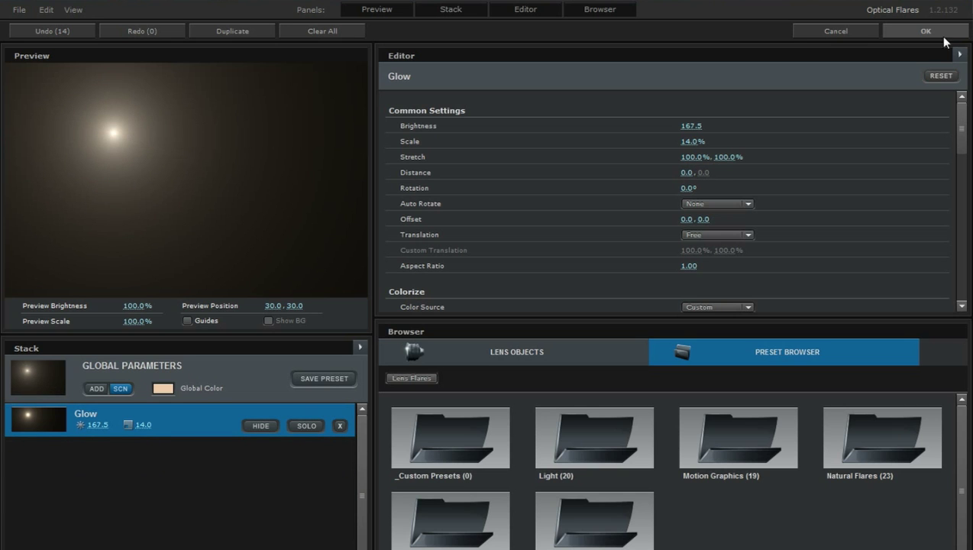
pyautogui.click(921, 30)
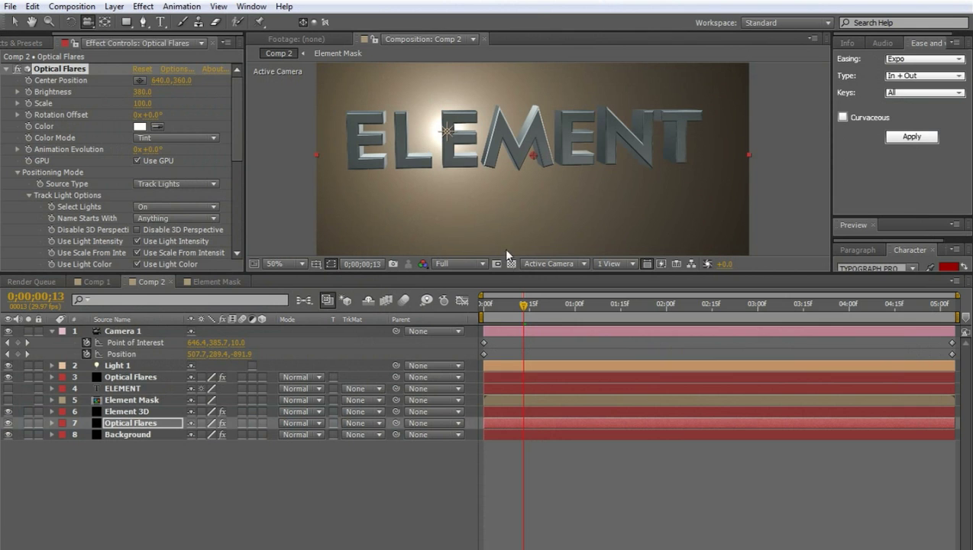
pyautogui.moveTo(523, 305); pyautogui.dragTo(609, 302)
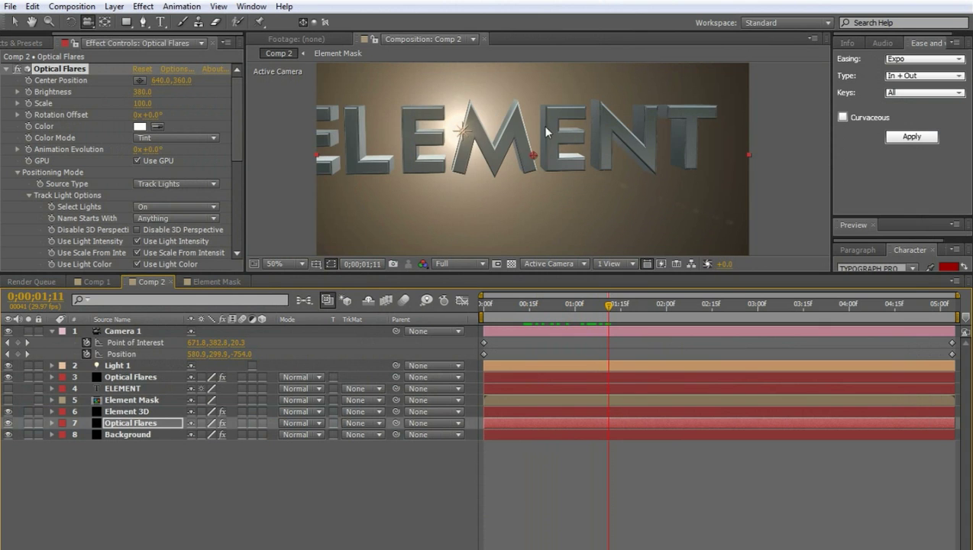
pyautogui.moveTo(610, 305); pyautogui.dragTo(964, 245)
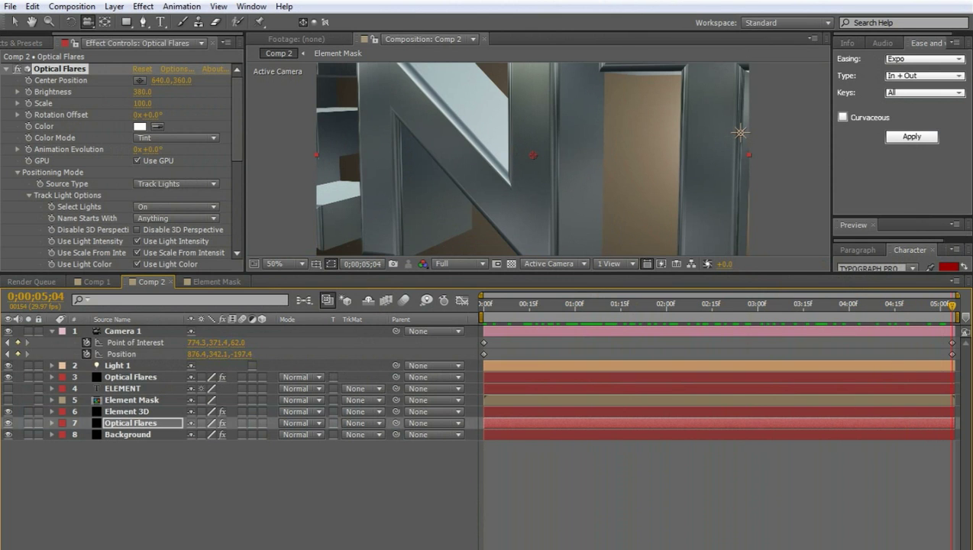
pyautogui.moveTo(951, 281); pyautogui.dragTo(422, 306)
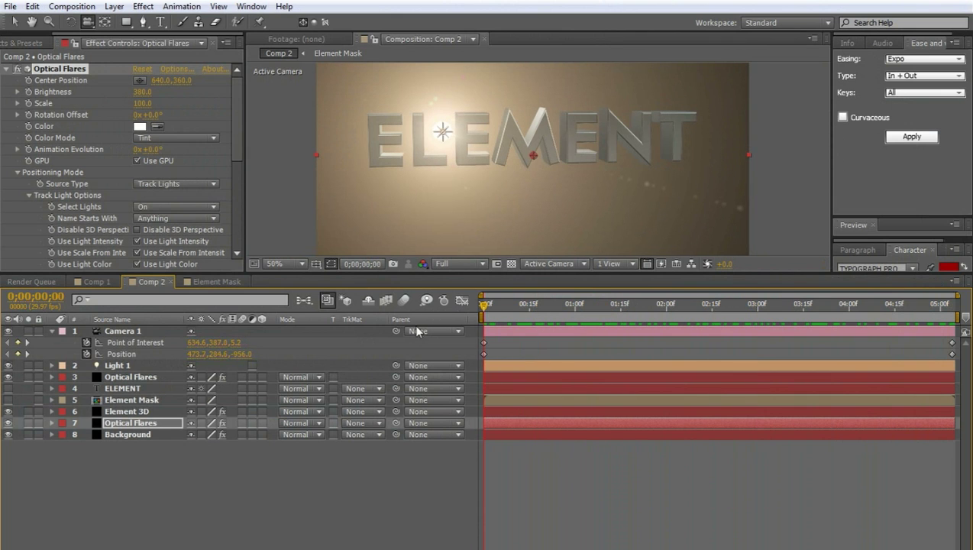
pyautogui.click(406, 485)
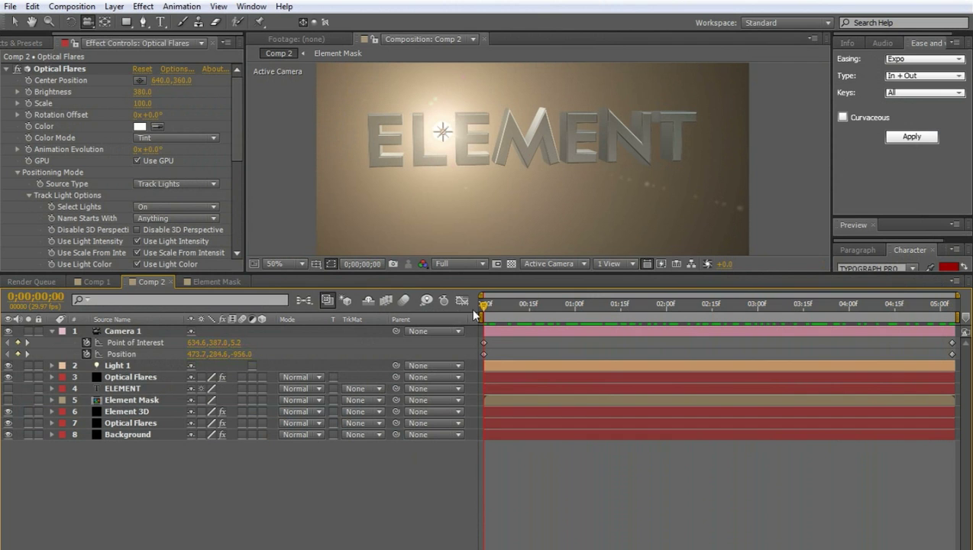
pyautogui.moveTo(484, 304); pyautogui.dragTo(590, 304)
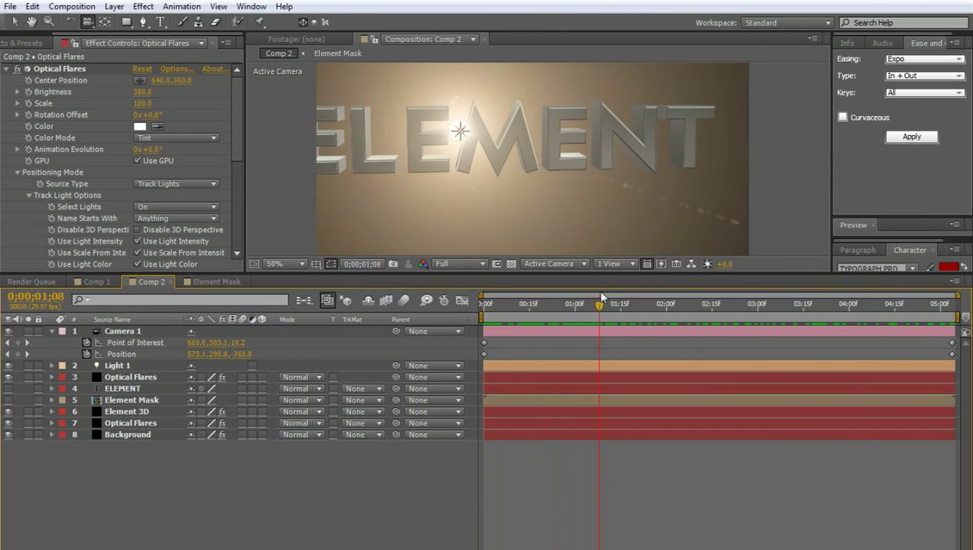
pyautogui.moveTo(598, 289); pyautogui.dragTo(810, 281)
pyautogui.press('pageup')
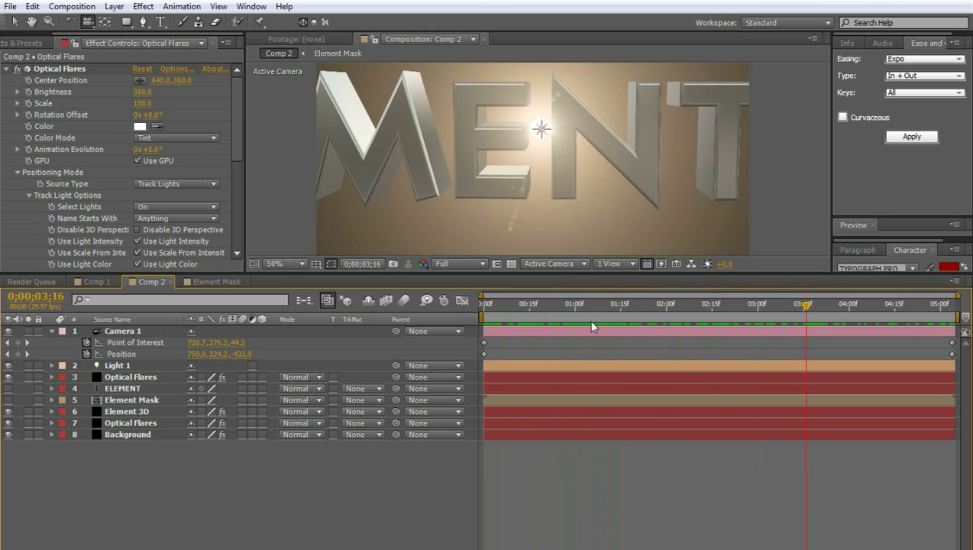
pyautogui.moveTo(804, 305); pyautogui.dragTo(883, 304)
pyautogui.moveTo(769, 301); pyautogui.dragTo(435, 304)
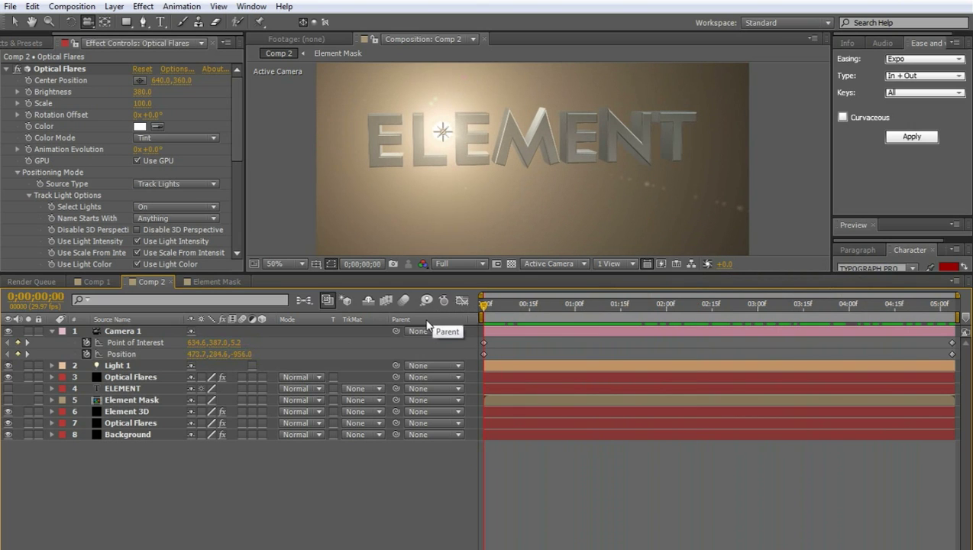